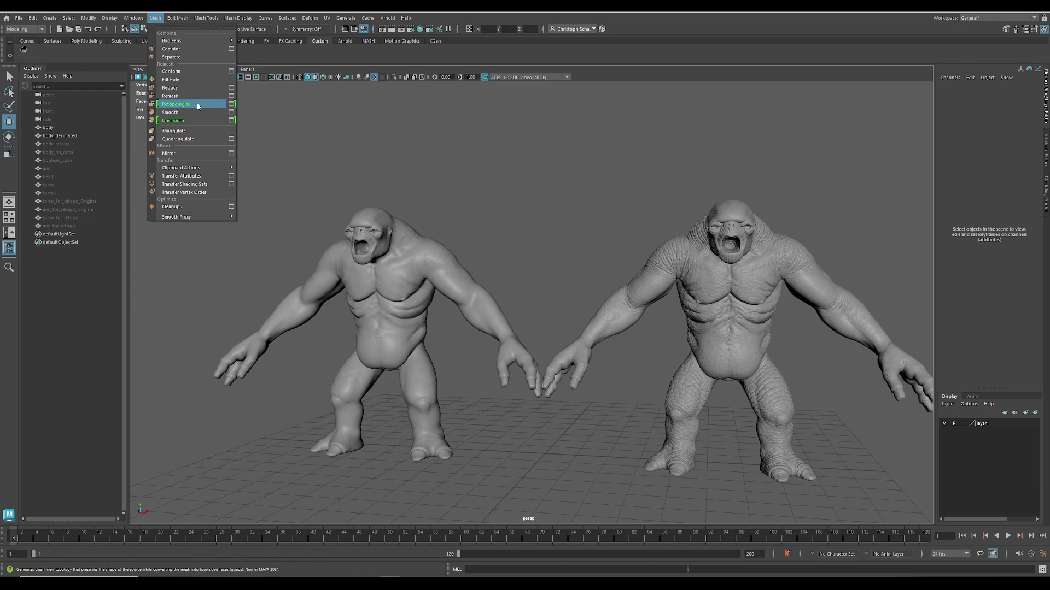
# Open the options for the Retopologize command and look over the smooth and detailed creature bodies
pyautogui.click(231, 104)
pyautogui.moveTo(193, 145)
pyautogui.mouseDown()
pyautogui.moveTo(518, 145)
pyautogui.moveTo(197, 135)
pyautogui.mouseUp()
pyautogui.moveTo(636, 285)
pyautogui.keyDown('alt'); pyautogui.mouseDown()
pyautogui.moveTo(569, 253)
pyautogui.moveTo(602, 253)
pyautogui.moveTo(588, 267)
pyautogui.moveTo(641, 288)
pyautogui.mouseUp(); pyautogui.keyUp('alt')
pyautogui.keyDown('alt'); pyautogui.moveTo(744, 346); pyautogui.dragTo(523, 350, button='middle'); pyautogui.keyUp('alt')
pyautogui.keyDown('alt'); pyautogui.moveTo(523, 350); pyautogui.dragTo(669, 272, button='right'); pyautogui.keyUp('alt')
pyautogui.keyDown('alt'); pyautogui.moveTo(670, 272); pyautogui.dragTo(618, 324, button='middle'); pyautogui.keyUp('alt')
pyautogui.keyDown('alt'); pyautogui.moveTo(619, 325); pyautogui.dragTo(640, 304); pyautogui.keyUp('alt')
pyautogui.keyDown('alt'); pyautogui.moveTo(640, 304); pyautogui.dragTo(426, 313, button='right'); pyautogui.keyUp('alt')
pyautogui.keyDown('alt'); pyautogui.moveTo(426, 312); pyautogui.dragTo(649, 265, button='middle'); pyautogui.keyUp('alt')
pyautogui.keyDown('alt'); pyautogui.moveTo(648, 265); pyautogui.dragTo(594, 267); pyautogui.keyUp('alt')
pyautogui.keyDown('alt'); pyautogui.moveTo(593, 267); pyautogui.dragTo(539, 270, button='right'); pyautogui.keyUp('alt')
pyautogui.keyDown('alt'); pyautogui.moveTo(539, 269); pyautogui.dragTo(653, 264, button='middle'); pyautogui.keyUp('alt')
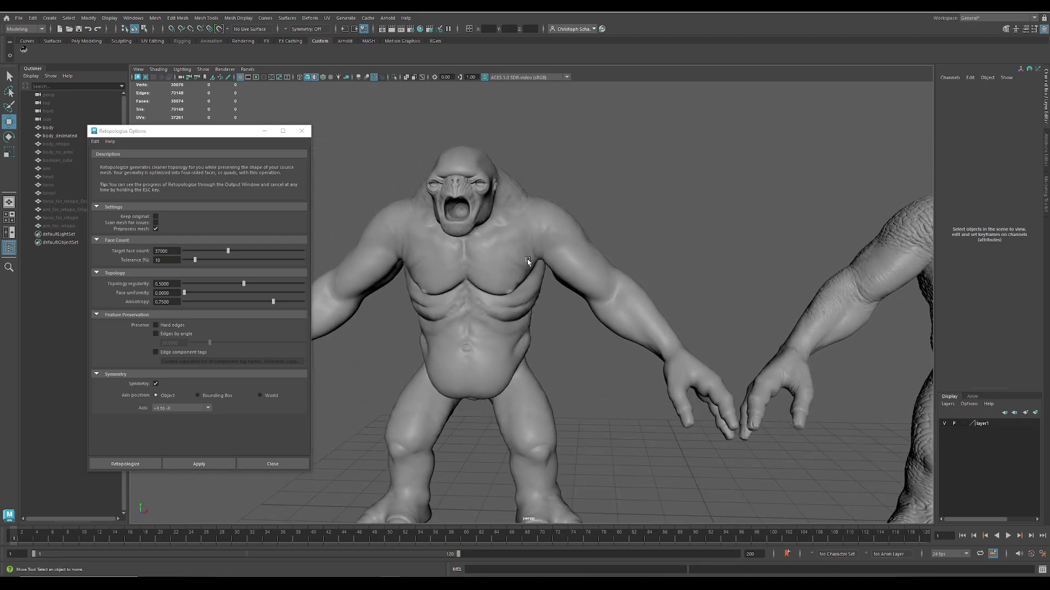
# Select the body mesh, examine its wireframe topology around the mouth, nose and eyes, and deselect it
pyautogui.click(544, 263)
pyautogui.keyDown('alt'); pyautogui.moveTo(516, 261); pyautogui.dragTo(880, 394, button='right'); pyautogui.keyUp('alt')
pyautogui.keyDown('alt'); pyautogui.moveTo(617, 328); pyautogui.dragTo(634, 279, button='middle'); pyautogui.keyUp('alt')
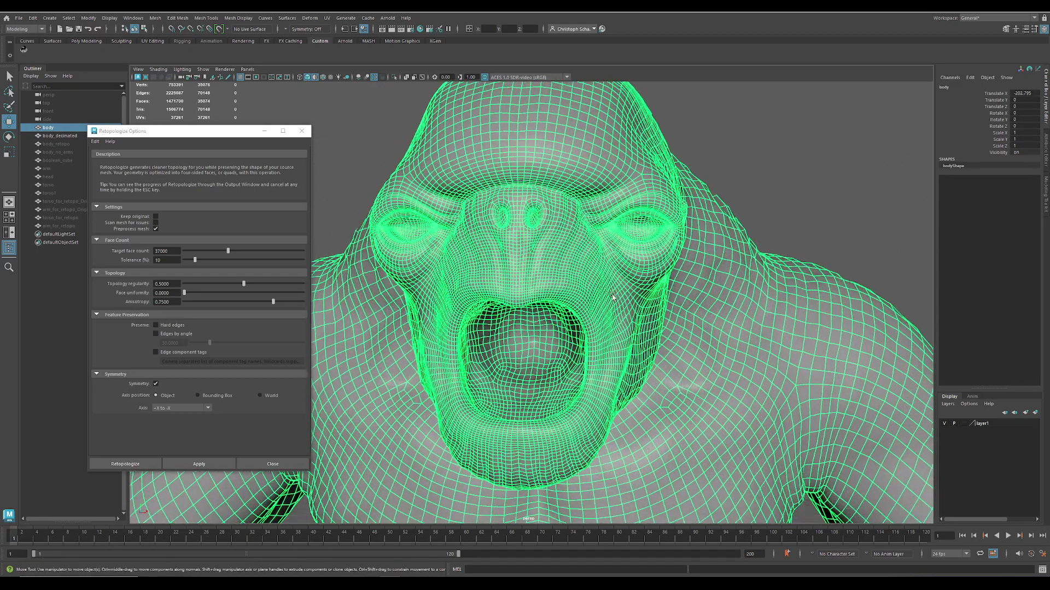
pyautogui.keyDown('alt'); pyautogui.moveTo(634, 279); pyautogui.dragTo(591, 290); pyautogui.keyUp('alt')
pyautogui.keyDown('alt'); pyautogui.moveTo(590, 235); pyautogui.dragTo(520, 328, button='middle'); pyautogui.keyUp('alt')
pyautogui.keyDown('alt'); pyautogui.moveTo(519, 273); pyautogui.dragTo(580, 295, button='right'); pyautogui.keyUp('alt')
pyautogui.keyDown('alt'); pyautogui.moveTo(579, 295); pyautogui.dragTo(521, 302, button='middle'); pyautogui.keyUp('alt')
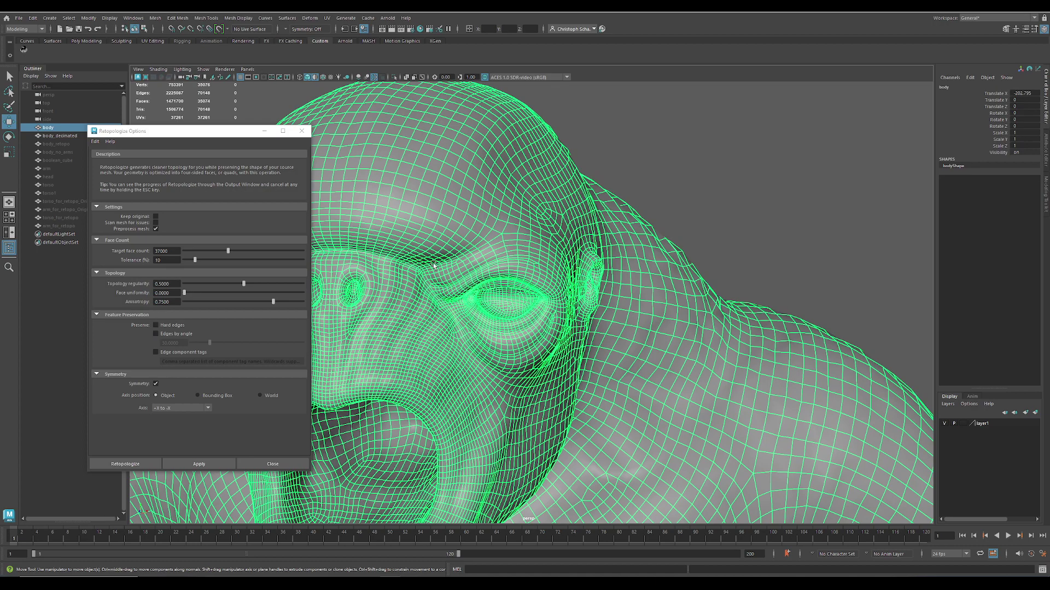
pyautogui.click(734, 226)
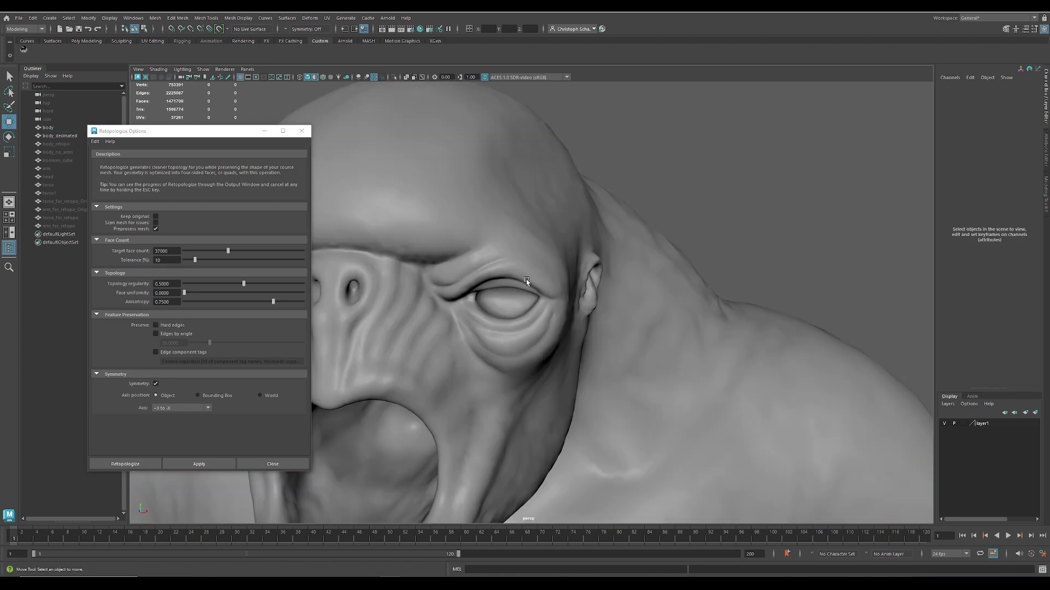
# Inspect the smooth creature's shaded surface from face to full body, and close the Retopologize options
pyautogui.keyDown('alt'); pyautogui.moveTo(526, 282); pyautogui.dragTo(617, 264); pyautogui.keyUp('alt')
pyautogui.keyDown('alt'); pyautogui.moveTo(710, 317); pyautogui.dragTo(537, 328, button='right'); pyautogui.keyUp('alt')
pyautogui.keyDown('alt'); pyautogui.moveTo(592, 365); pyautogui.dragTo(522, 314, button='right'); pyautogui.keyUp('alt')
pyautogui.keyDown('alt'); pyautogui.moveTo(588, 329); pyautogui.dragTo(497, 291, button='middle'); pyautogui.keyUp('alt')
pyautogui.keyDown('alt'); pyautogui.moveTo(609, 297); pyautogui.dragTo(689, 314, button='middle'); pyautogui.keyUp('alt')
pyautogui.keyDown('alt'); pyautogui.moveTo(596, 281); pyautogui.dragTo(627, 290, button='right'); pyautogui.keyUp('alt')
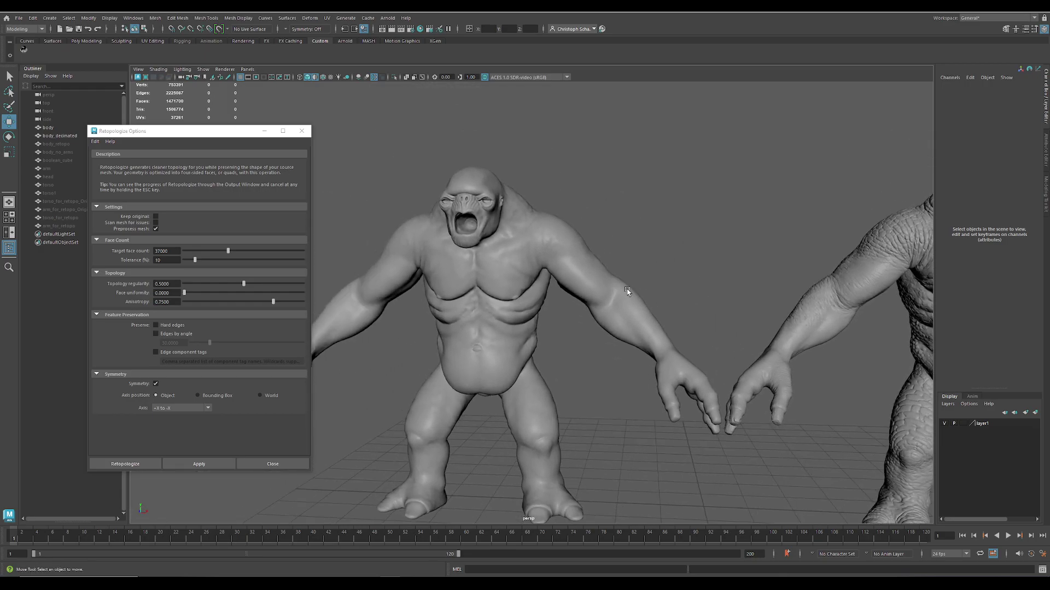
pyautogui.click(301, 131)
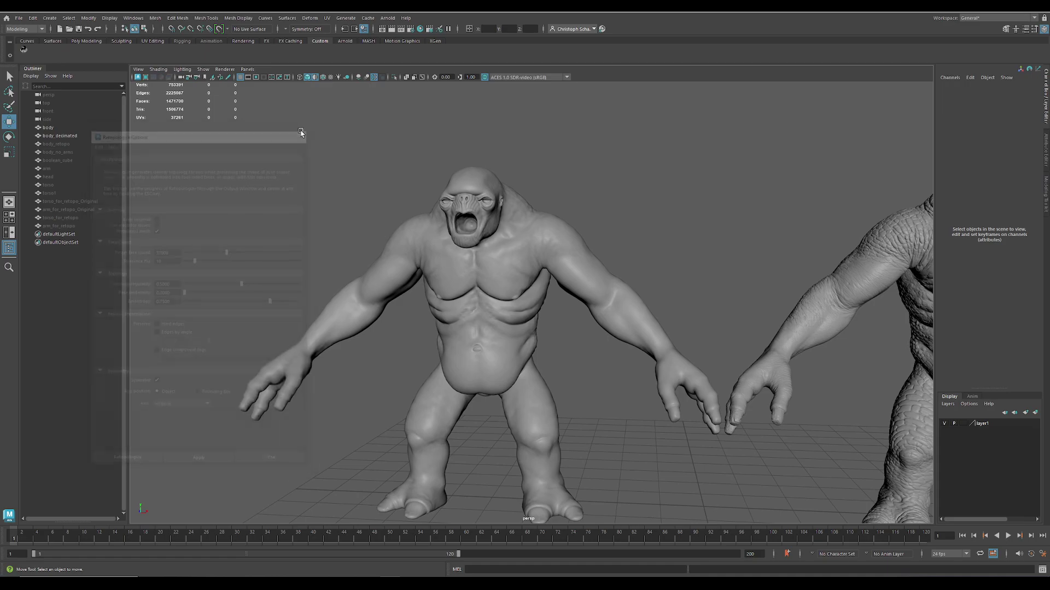
# Unhide the body_retopo mesh and turn off the visibility of layer1
pyautogui.click(60, 144)
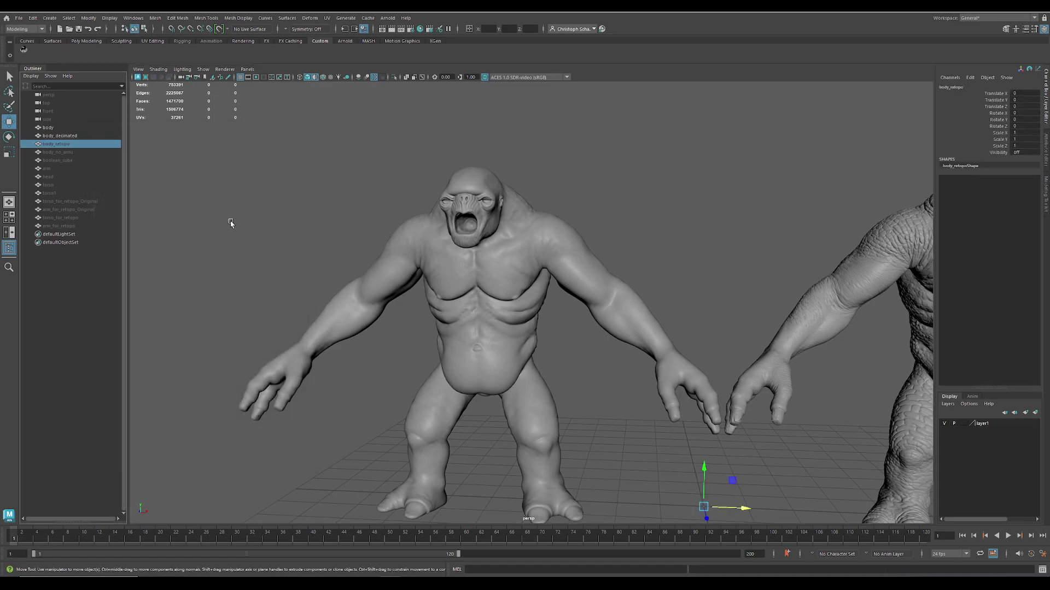
pyautogui.hotkey('shift', 'h')
pyautogui.keyDown('alt'); pyautogui.moveTo(551, 257); pyautogui.dragTo(497, 279, button='middle'); pyautogui.keyUp('alt')
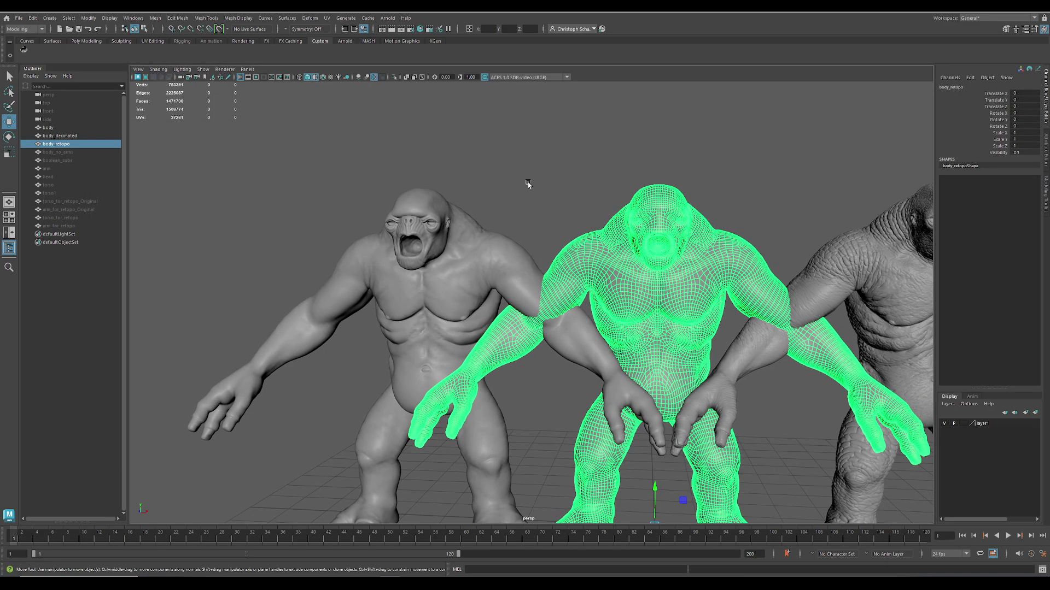
pyautogui.click(531, 192)
pyautogui.click(946, 424)
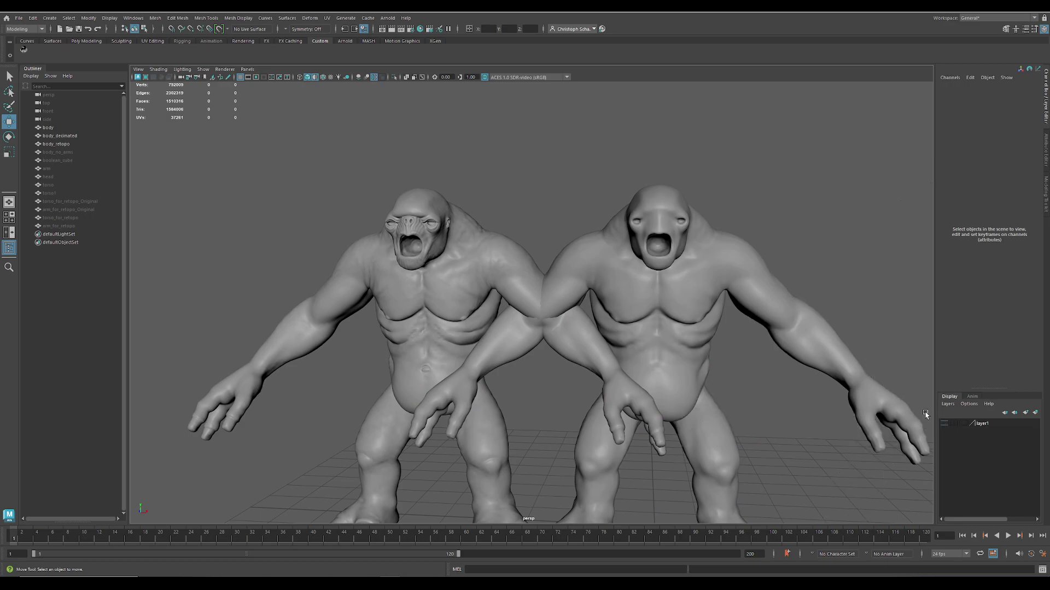
# Compare the face and body edge flow of the body_retopo mesh with the original body mesh
pyautogui.scroll(10, 687, 299)
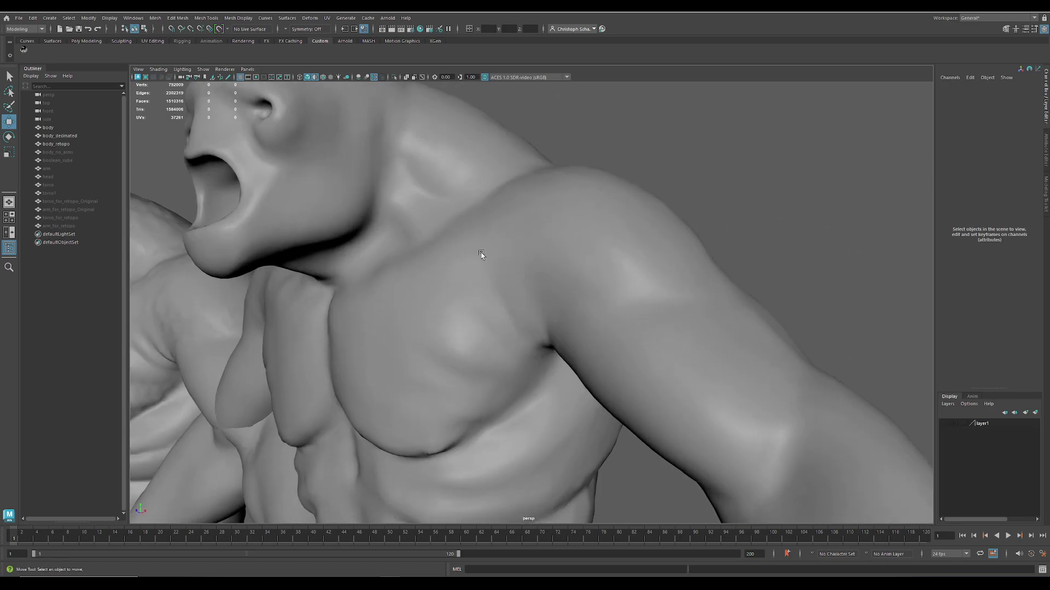
pyautogui.scroll(-10, 481, 254)
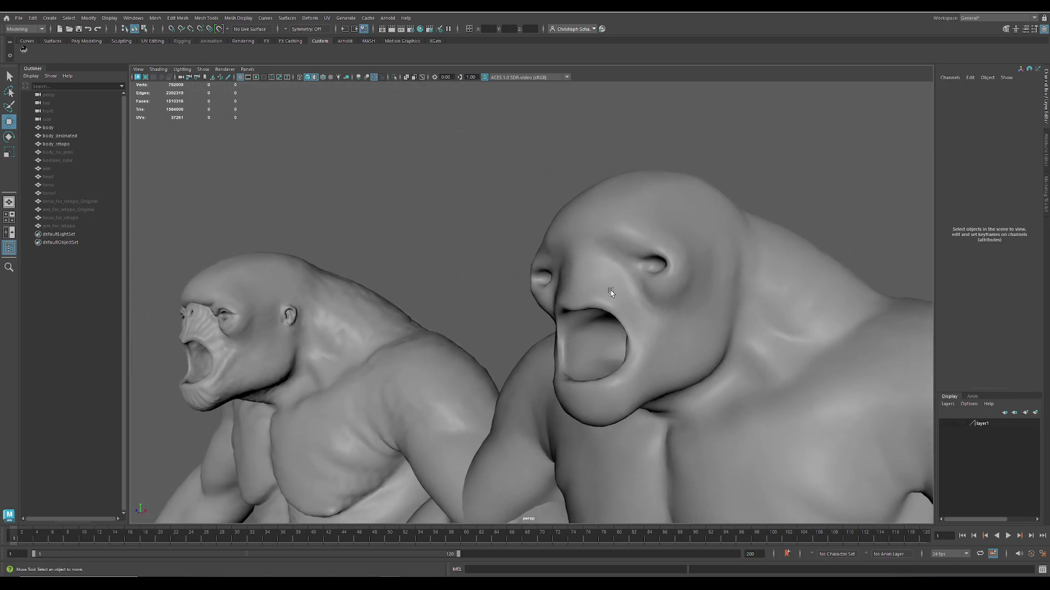
pyautogui.click(607, 301)
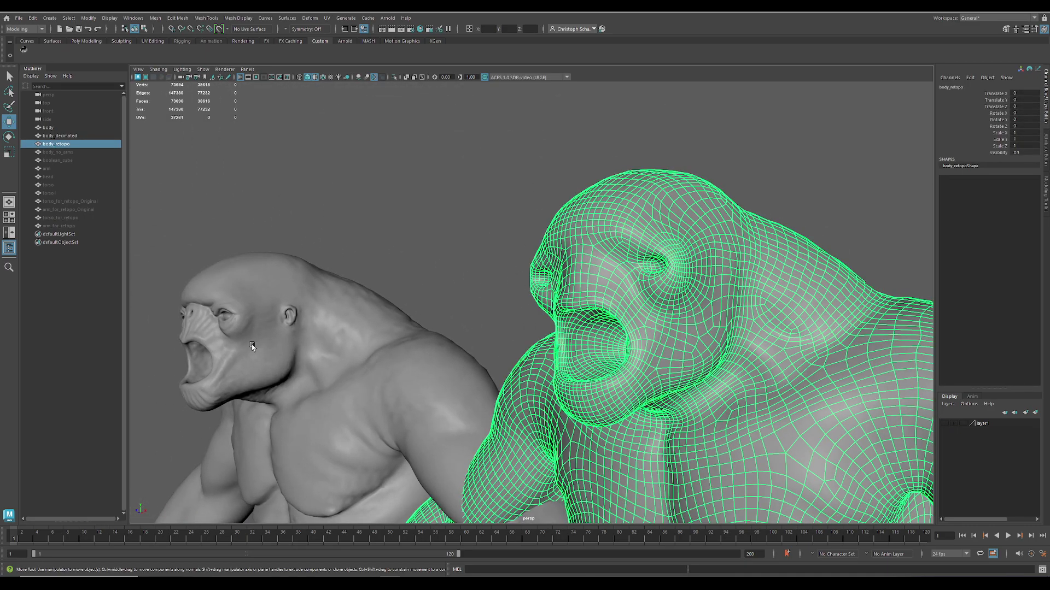
pyautogui.scroll(-8, 773, 345)
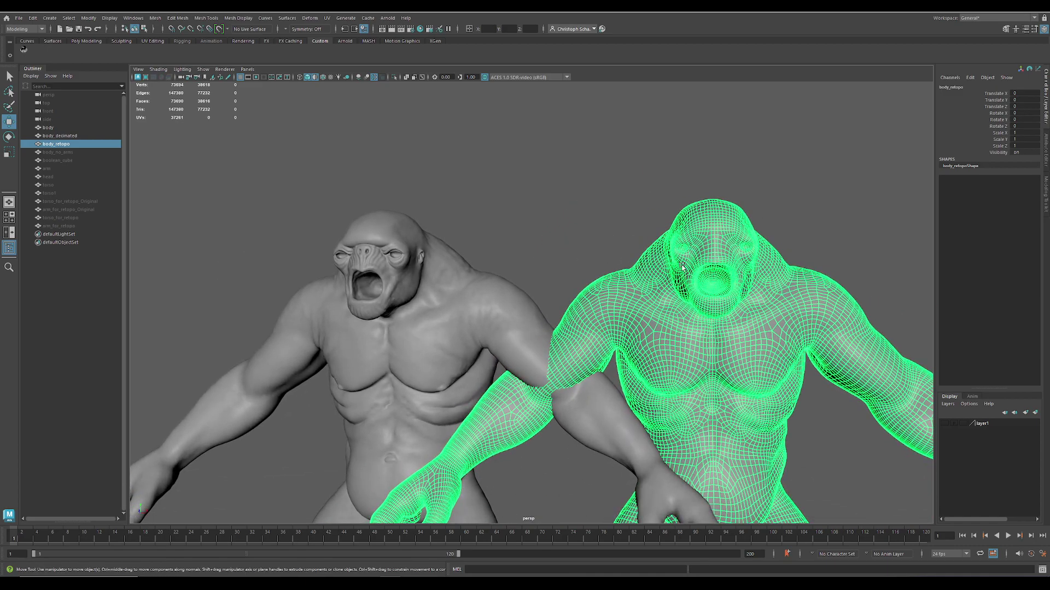
pyautogui.keyDown('alt'); pyautogui.moveTo(572, 220); pyautogui.dragTo(590, 227); pyautogui.keyUp('alt')
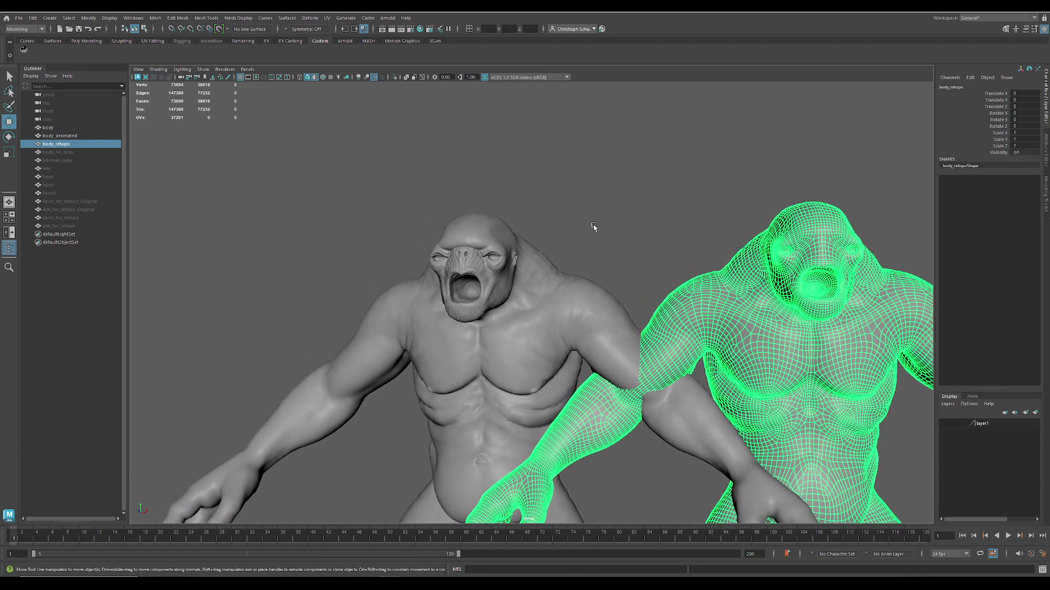
pyautogui.scroll(10, 635, 243)
pyautogui.scroll(-15, 518, 405)
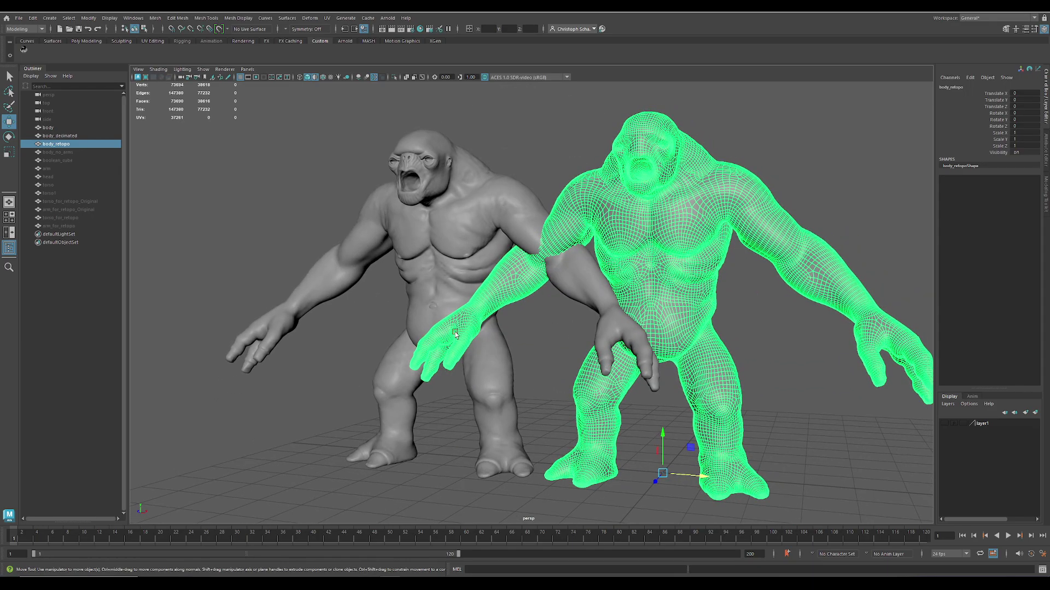
# Turn on wireframe on shaded and compare the topology of the body and body_retopo meshes side by side
pyautogui.moveTo(411, 362)
pyautogui.keyDown('alt'); pyautogui.mouseDown()
pyautogui.moveTo(492, 355)
pyautogui.moveTo(550, 381)
pyautogui.moveTo(569, 372)
pyautogui.mouseUp(); pyautogui.keyUp('alt')
pyautogui.click(550, 381)
pyautogui.hotkey('alt', '5')
pyautogui.keyDown('alt'); pyautogui.moveTo(569, 372); pyautogui.dragTo(540, 399, button='middle'); pyautogui.keyUp('alt')
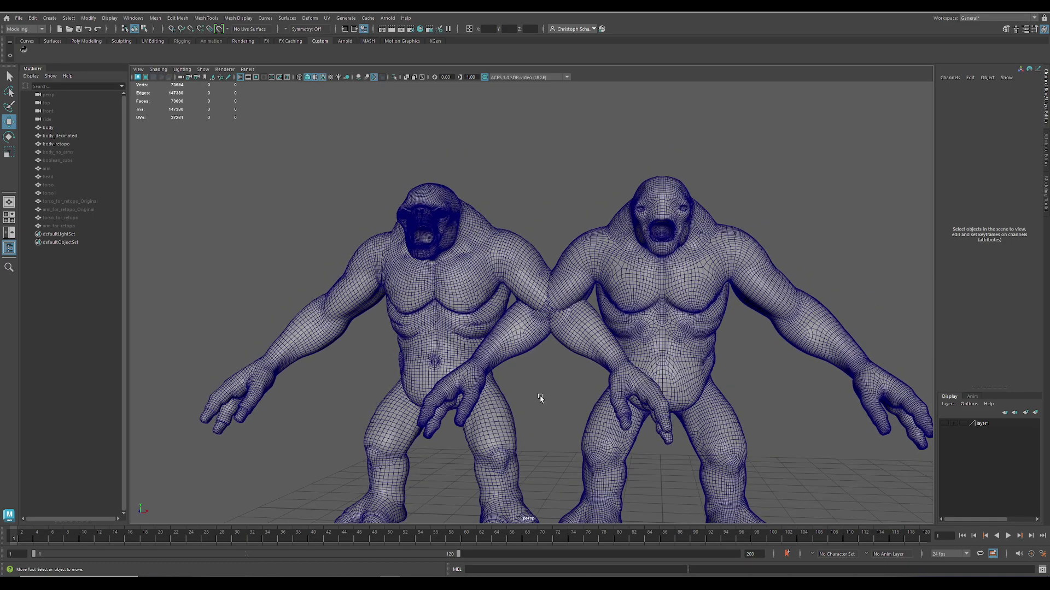
pyautogui.keyDown('alt'); pyautogui.moveTo(683, 211); pyautogui.dragTo(651, 337, button='right'); pyautogui.keyUp('alt')
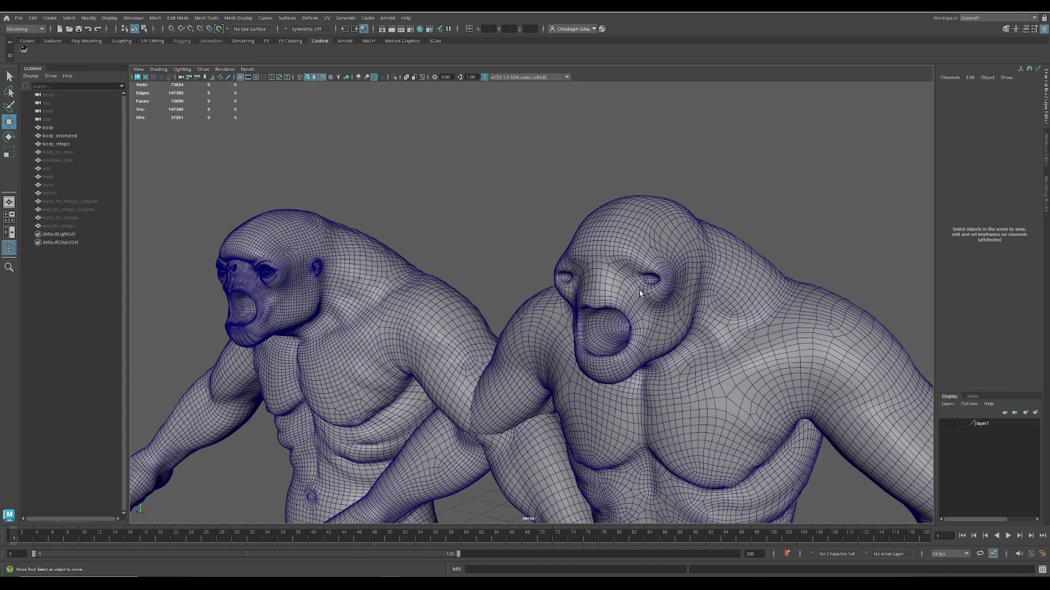
pyautogui.keyDown('alt'); pyautogui.moveTo(606, 344); pyautogui.dragTo(544, 342, button='right'); pyautogui.keyUp('alt')
pyautogui.keyDown('alt'); pyautogui.moveTo(544, 342); pyautogui.dragTo(631, 328); pyautogui.keyUp('alt')
pyautogui.keyDown('alt'); pyautogui.moveTo(631, 328); pyautogui.dragTo(633, 236, button='middle'); pyautogui.keyUp('alt')
pyautogui.keyDown('alt'); pyautogui.moveTo(633, 236); pyautogui.dragTo(513, 243, button='right'); pyautogui.keyUp('alt')
pyautogui.keyDown('alt'); pyautogui.moveTo(513, 244); pyautogui.dragTo(481, 257); pyautogui.keyUp('alt')
# Hide the body mesh and the body_retopo mesh
pyautogui.click(451, 272)
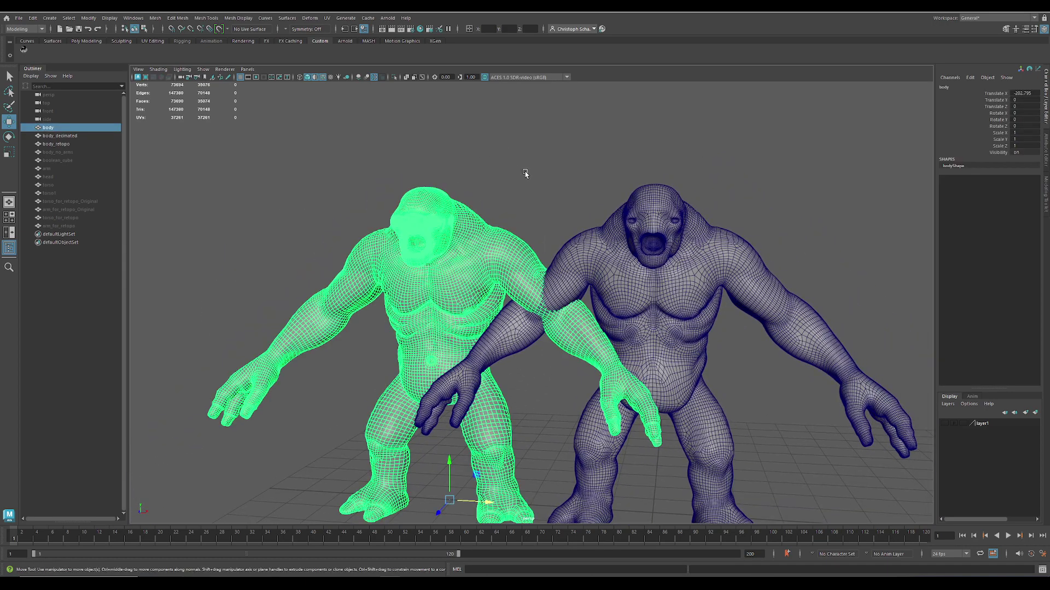
pyautogui.hotkey('ctrl', 'h')
pyautogui.press('f')
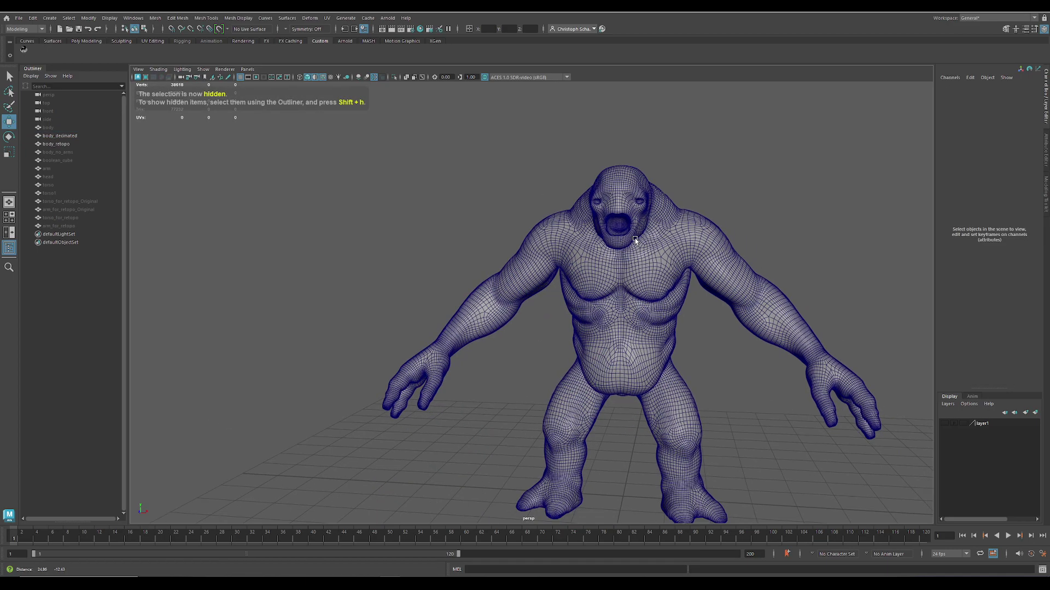
pyautogui.keyDown('alt'); pyautogui.moveTo(642, 304); pyautogui.dragTo(649, 316, button='middle'); pyautogui.keyUp('alt')
pyautogui.moveTo(595, 317)
pyautogui.keyDown('alt'); pyautogui.mouseDown()
pyautogui.moveTo(608, 317)
pyautogui.moveTo(595, 324)
pyautogui.mouseUp(); pyautogui.keyUp('alt')
pyautogui.click(597, 341)
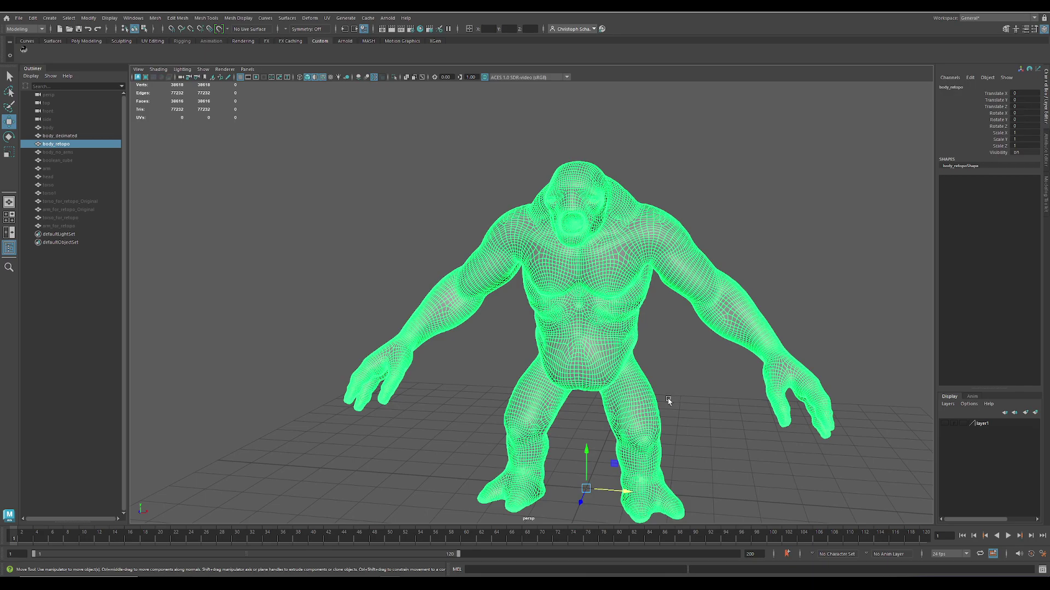
pyautogui.hotkey('ctrl', 'h')
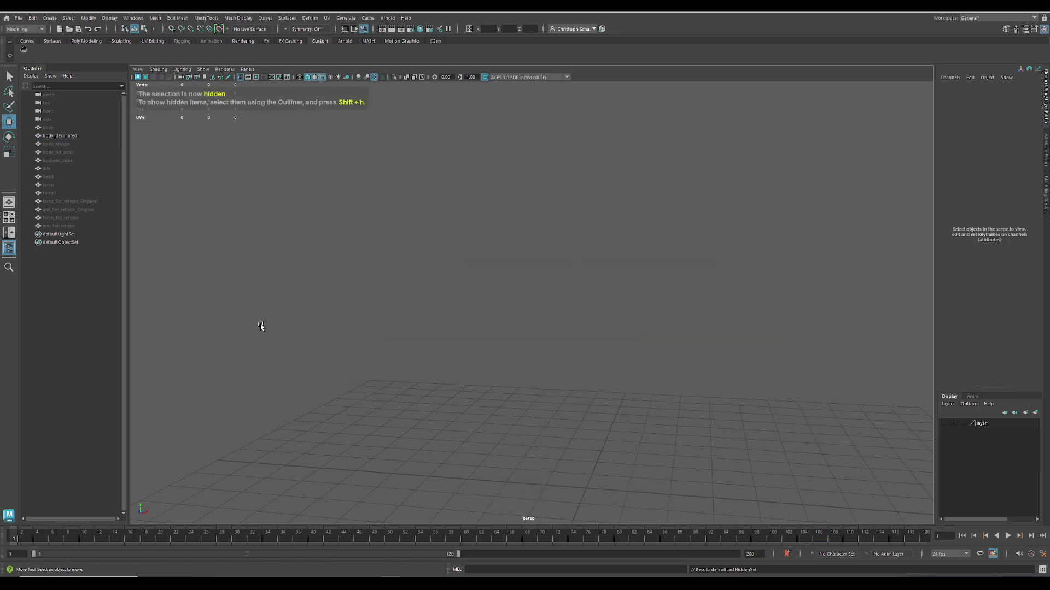
# Unhide the body_no_arms mesh and turn off wireframe on shaded
pyautogui.click(59, 153)
pyautogui.hotkey('shift', 'h')
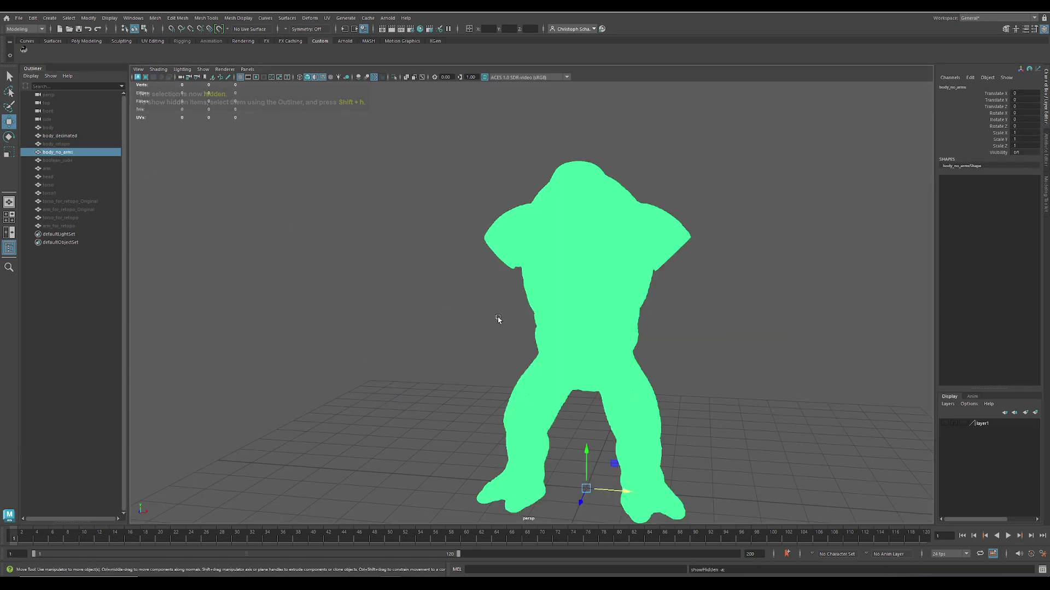
pyautogui.click(477, 366)
pyautogui.keyDown('alt'); pyautogui.moveTo(476, 365); pyautogui.dragTo(646, 403, button='right'); pyautogui.keyUp('alt')
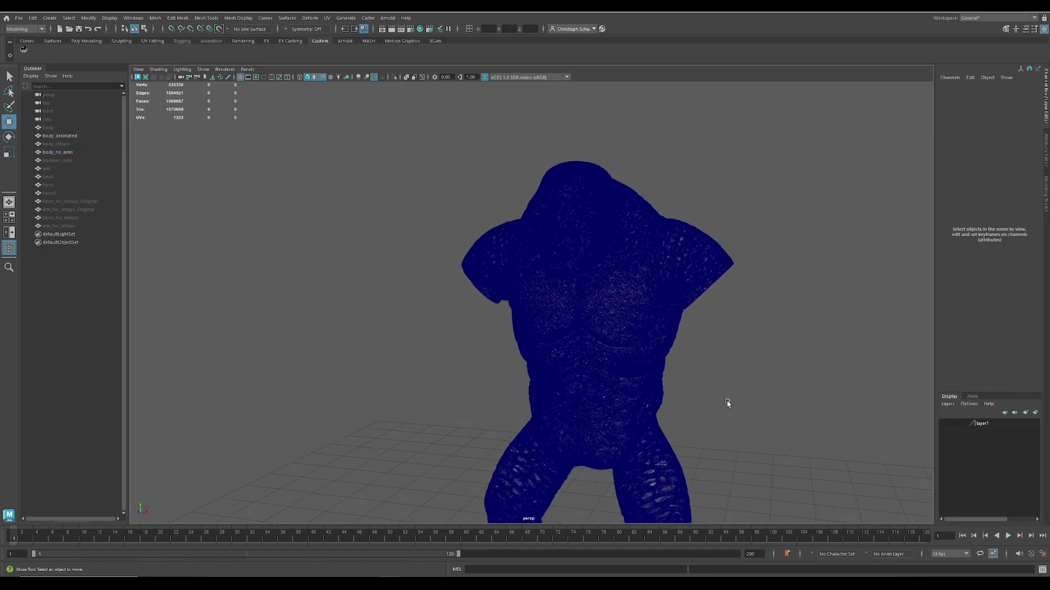
pyautogui.hotkey('alt', '5')
# Examine the sculpted body_no_arms mesh and its cut-off shoulders from several angles
pyautogui.keyDown('alt'); pyautogui.moveTo(670, 339); pyautogui.dragTo(588, 350); pyautogui.keyUp('alt')
pyautogui.keyDown('alt'); pyautogui.moveTo(588, 350); pyautogui.dragTo(668, 379, button='right'); pyautogui.keyUp('alt')
pyautogui.click(651, 338)
pyautogui.keyDown('alt'); pyautogui.moveTo(503, 350); pyautogui.dragTo(607, 374); pyautogui.keyUp('alt')
pyautogui.keyDown('alt'); pyautogui.moveTo(606, 374); pyautogui.dragTo(422, 353, button='right'); pyautogui.keyUp('alt')
pyautogui.keyDown('alt'); pyautogui.moveTo(422, 353); pyautogui.dragTo(402, 377); pyautogui.keyUp('alt')
pyautogui.click(421, 391)
pyautogui.keyDown('alt'); pyautogui.moveTo(421, 391); pyautogui.dragTo(306, 278, button='middle'); pyautogui.keyUp('alt')
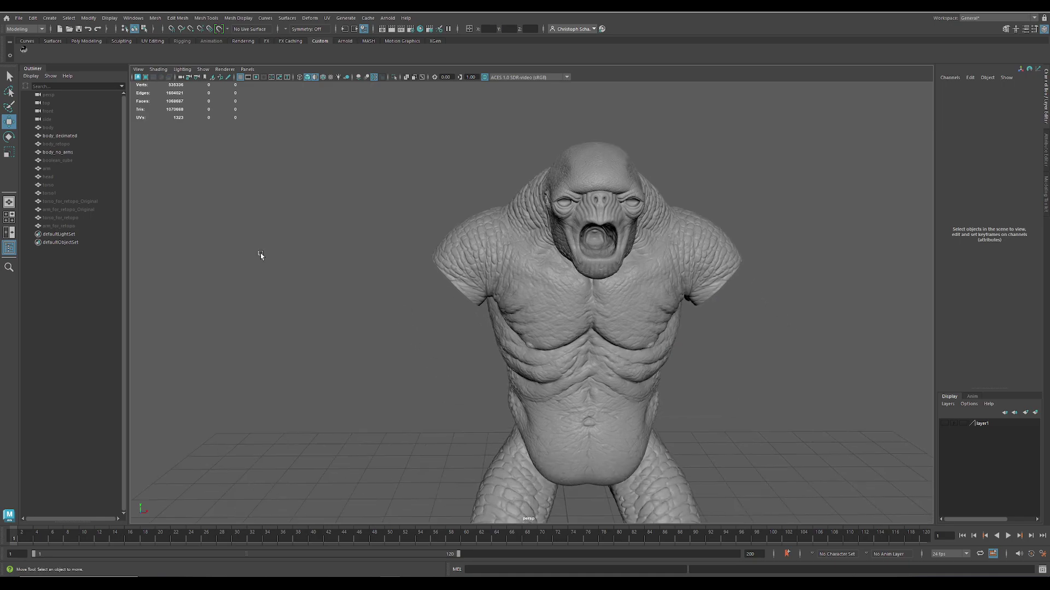
# Unhide the boolean_cube and arm meshes to see where the arm meets the shoulder cut
pyautogui.click(59, 161)
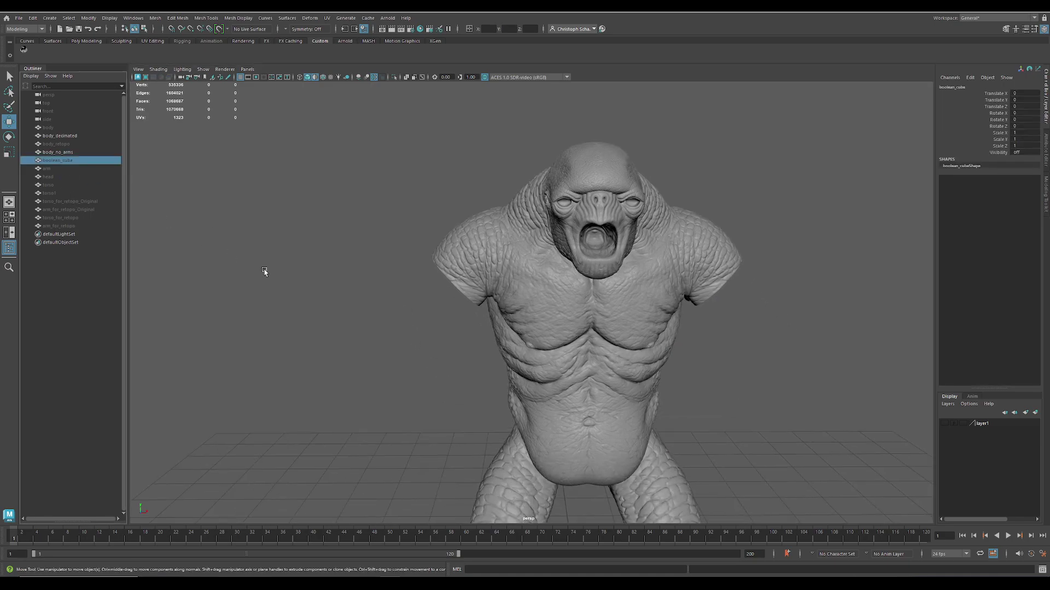
pyautogui.hotkey('shift', 'h')
pyautogui.click(49, 168)
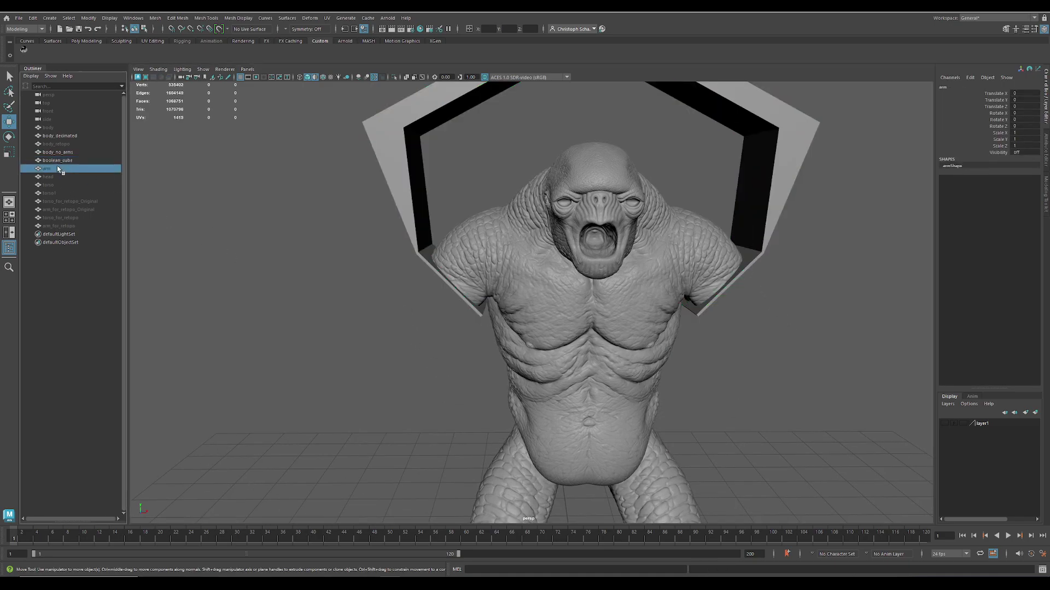
pyautogui.hotkey('shift', 'h')
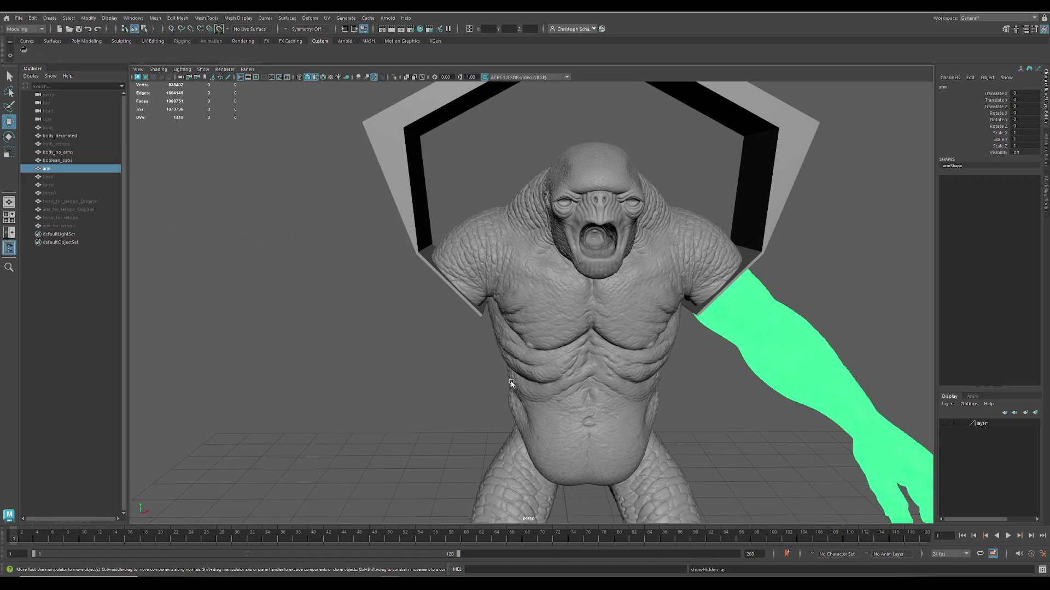
pyautogui.keyDown('alt'); pyautogui.moveTo(517, 385); pyautogui.dragTo(446, 371); pyautogui.keyUp('alt')
pyautogui.keyDown('alt'); pyautogui.moveTo(446, 372); pyautogui.dragTo(471, 411, button='right'); pyautogui.keyUp('alt')
# Hide the boolean_cube and body_no_arms meshes so the arm stands alone
pyautogui.click(627, 311)
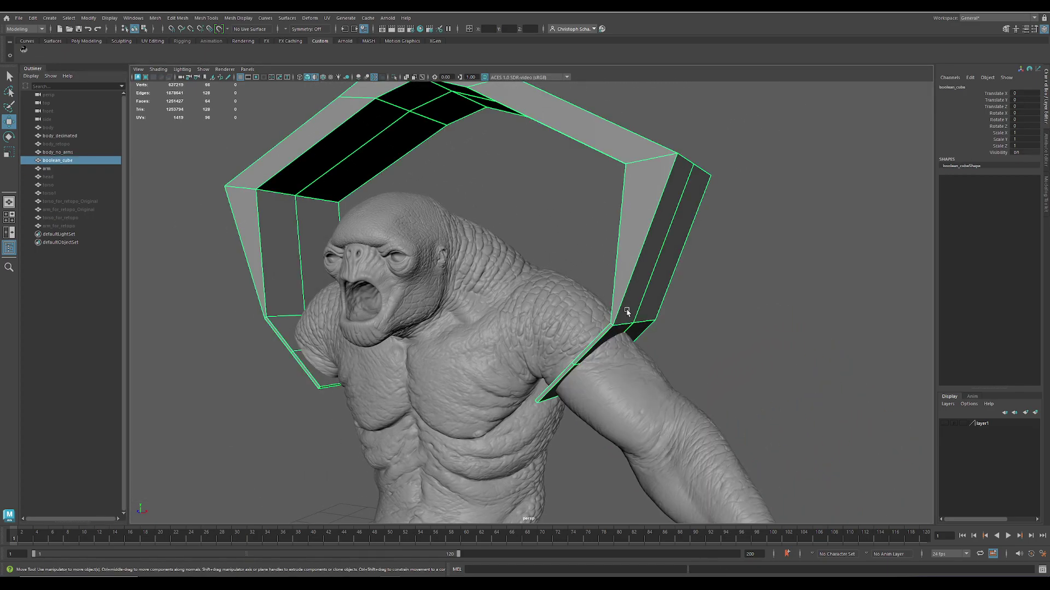
pyautogui.keyDown('alt'); pyautogui.moveTo(672, 386); pyautogui.dragTo(566, 352, button='right'); pyautogui.keyUp('alt')
pyautogui.moveTo(566, 353)
pyautogui.keyDown('alt'); pyautogui.mouseDown()
pyautogui.moveTo(625, 387)
pyautogui.moveTo(562, 345)
pyautogui.mouseUp(); pyautogui.keyUp('alt')
pyautogui.click(562, 341)
pyautogui.keyDown('shift'); pyautogui.click(632, 325); pyautogui.keyUp('shift')
pyautogui.hotkey('ctrl', 'h')
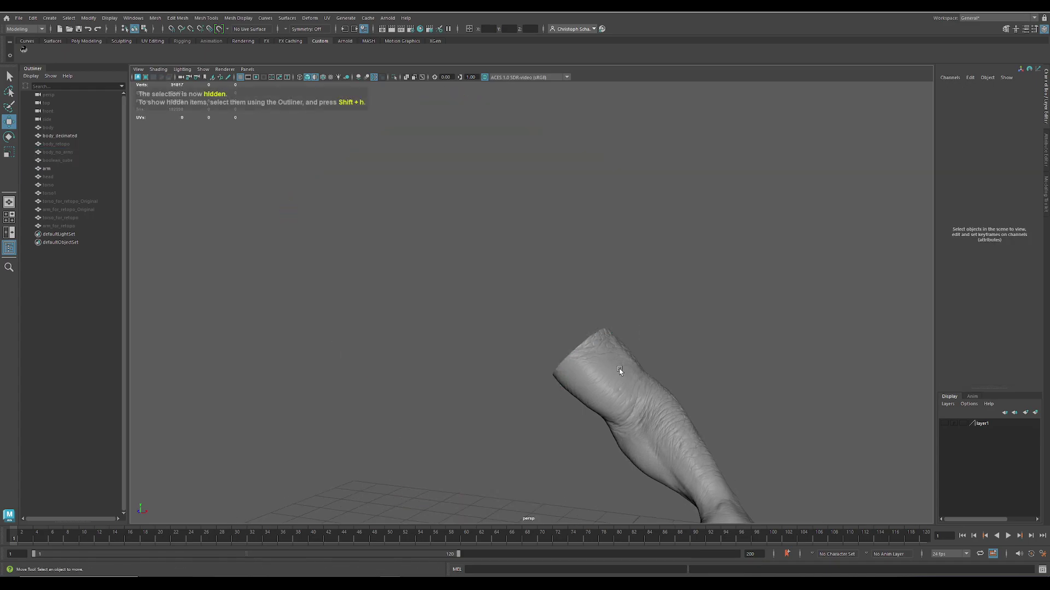
# Examine the open end of the separated arm mesh at the shoulder cut
pyautogui.click(654, 360)
pyautogui.keyDown('alt'); pyautogui.moveTo(654, 361); pyautogui.dragTo(795, 302, button='right'); pyautogui.keyUp('alt')
pyautogui.click(795, 302)
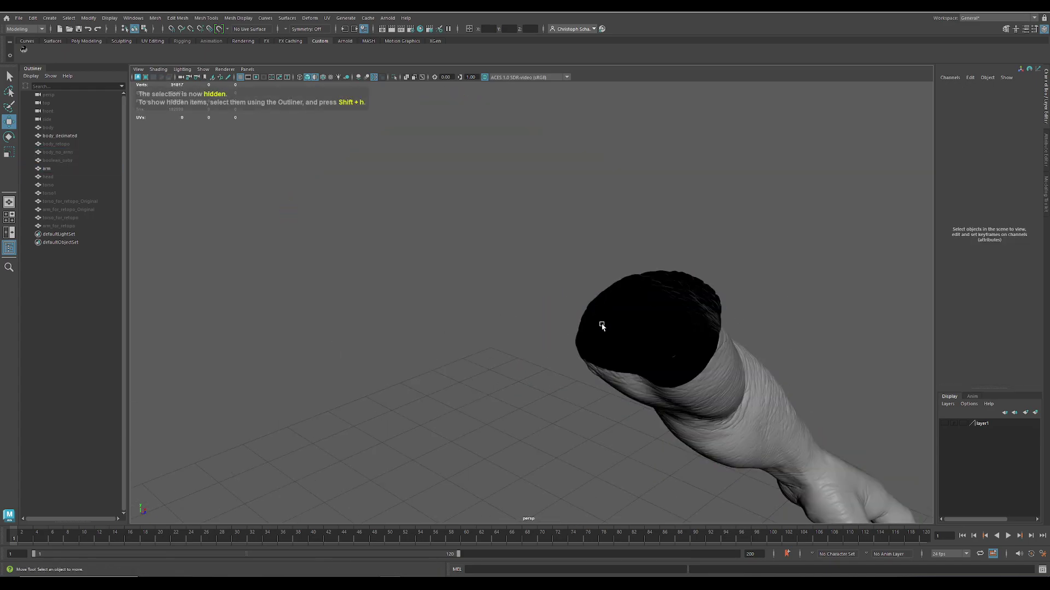
pyautogui.moveTo(667, 395); pyautogui.dragTo(634, 398, button='right')
pyautogui.moveTo(642, 337); pyautogui.dragTo(666, 328, button='right')
pyautogui.click(797, 276)
pyautogui.moveTo(651, 326)
pyautogui.keyDown('alt'); pyautogui.mouseDown()
pyautogui.moveTo(591, 307)
pyautogui.moveTo(540, 267)
pyautogui.mouseUp(); pyautogui.keyUp('alt')
# Unhide the head, torso and torso1 meshes together, and clear the selection
pyautogui.click(57, 176)
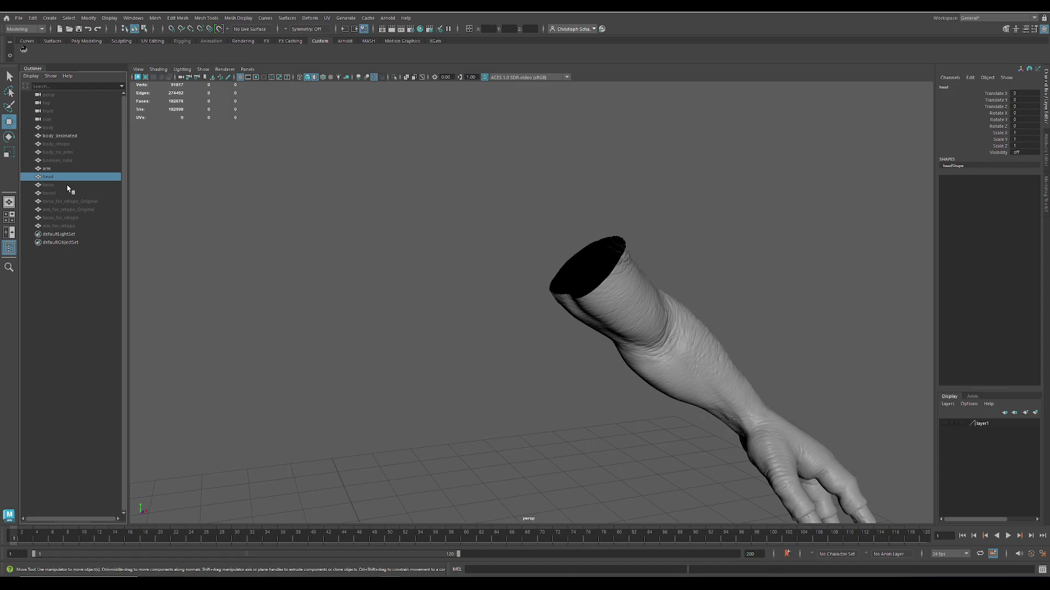
pyautogui.keyDown('ctrl'); pyautogui.click(67, 185); pyautogui.keyUp('ctrl')
pyautogui.keyDown('ctrl'); pyautogui.click(62, 193); pyautogui.keyUp('ctrl')
pyautogui.hotkey('shift', 'h')
pyautogui.moveTo(531, 327)
pyautogui.keyDown('alt'); pyautogui.mouseDown()
pyautogui.moveTo(490, 312)
pyautogui.moveTo(542, 378)
pyautogui.mouseUp(); pyautogui.keyUp('alt')
pyautogui.click(542, 377)
# Hide the torso1 mesh and the head mesh
pyautogui.keyDown('alt'); pyautogui.moveTo(445, 312); pyautogui.dragTo(483, 374, button='middle'); pyautogui.keyUp('alt')
pyautogui.keyDown('alt'); pyautogui.moveTo(483, 375); pyautogui.dragTo(591, 377, button='right'); pyautogui.keyUp('alt')
pyautogui.click(500, 322)
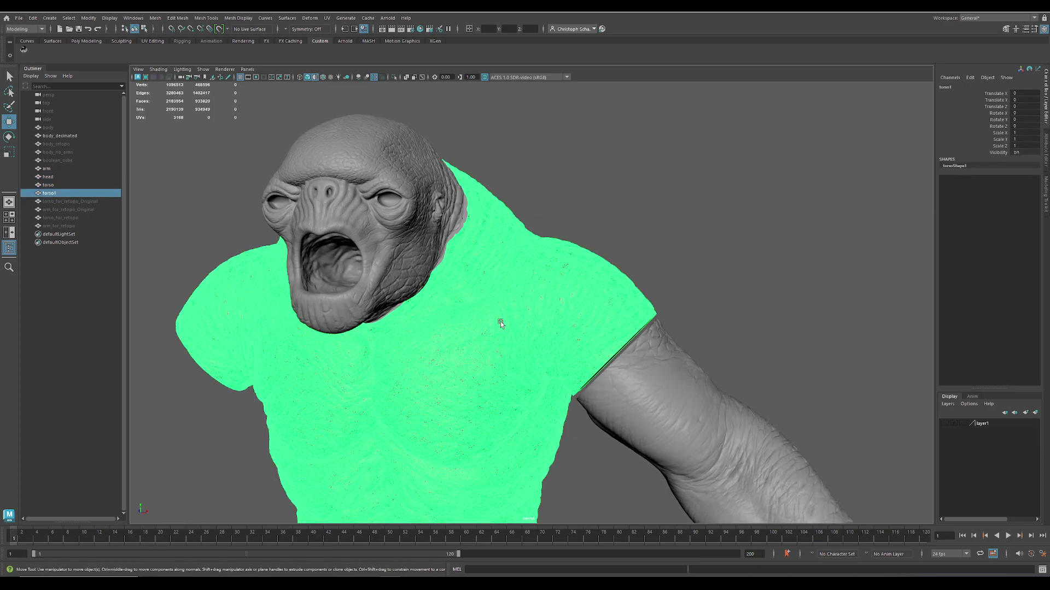
pyautogui.hotkey('ctrl', 'h')
pyautogui.click(373, 275)
pyautogui.hotkey('ctrl', 'h')
# Select the torso to inspect its neck opening, and unhide the torso_for_retopo_Original mesh
pyautogui.click(436, 347)
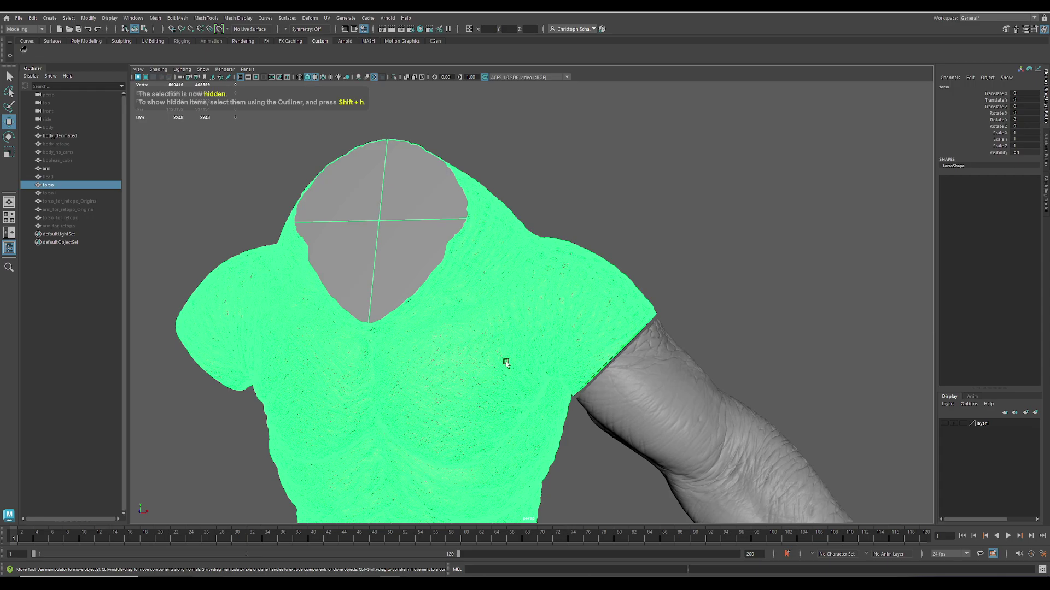
pyautogui.keyDown('alt'); pyautogui.moveTo(495, 369); pyautogui.dragTo(465, 371); pyautogui.keyUp('alt')
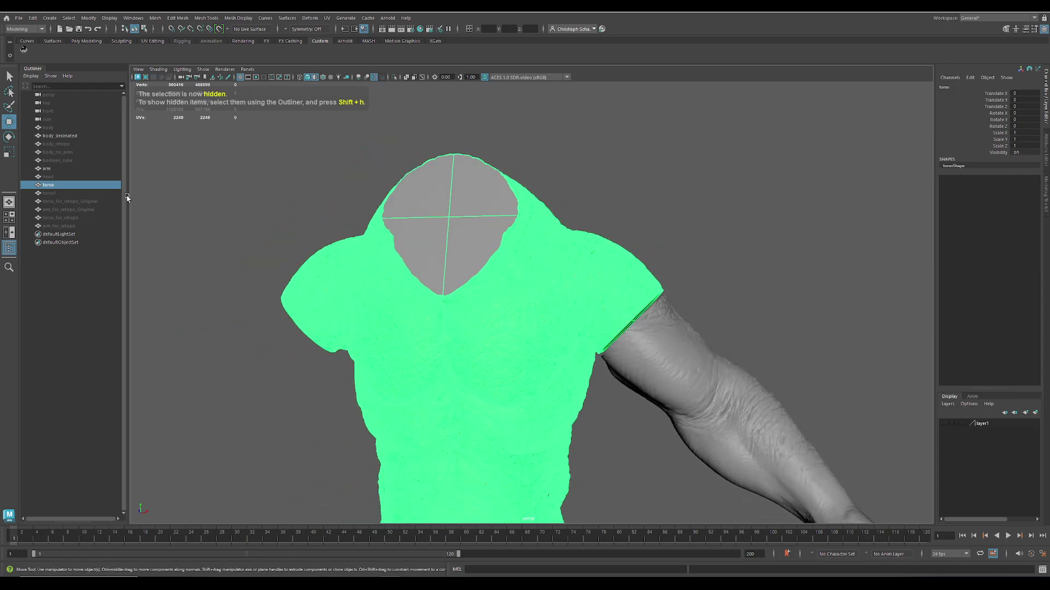
pyautogui.click(65, 201)
pyautogui.hotkey('shift', 'h')
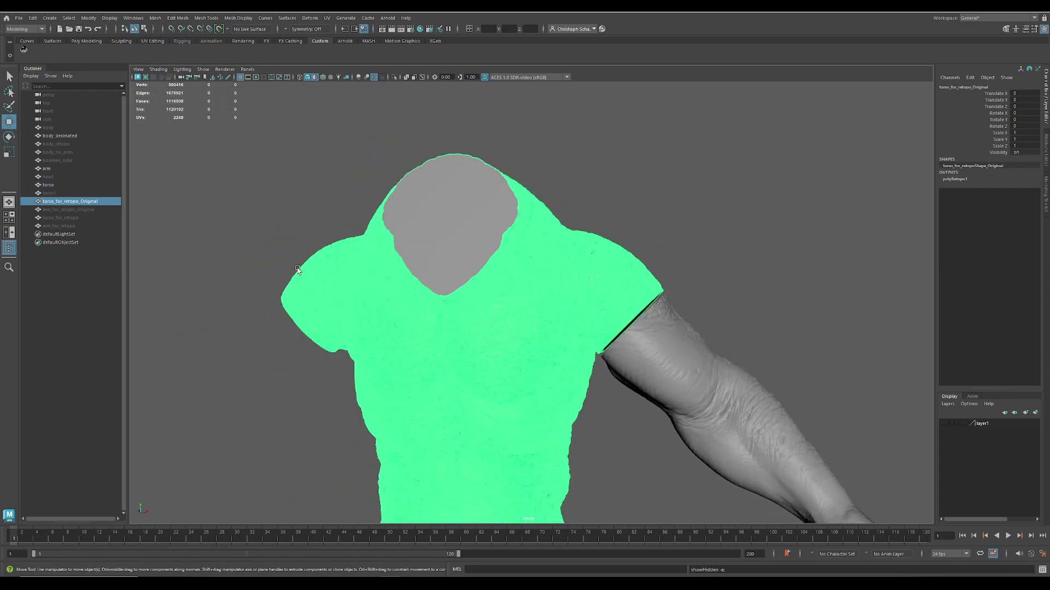
# Unhide the torso_for_retopo mesh and the arm_for_retopo mesh
pyautogui.click(91, 218)
pyautogui.hotkey('shift', 'h')
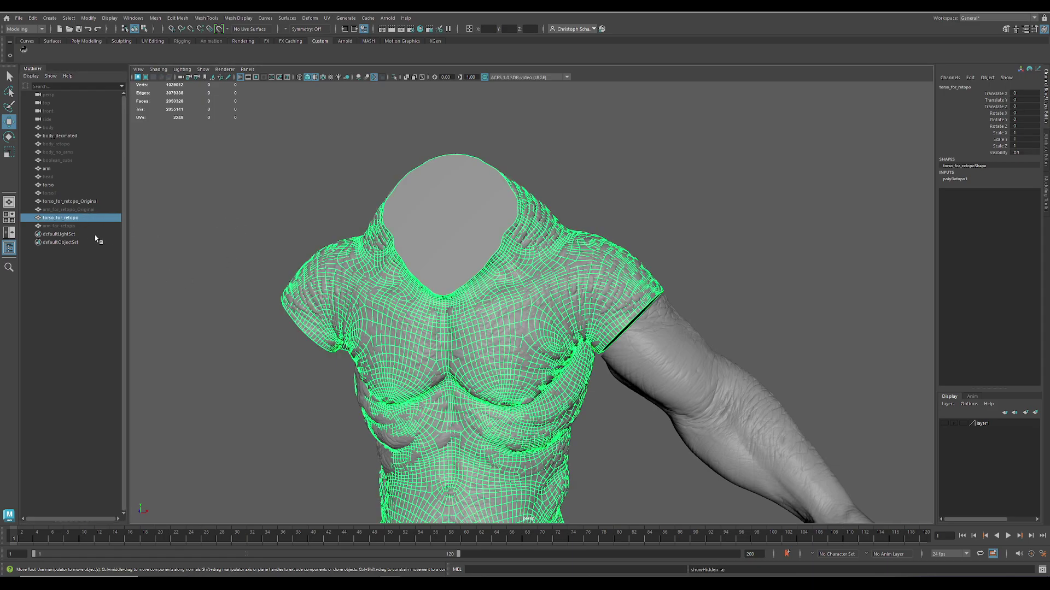
pyautogui.click(77, 226)
pyautogui.hotkey('shift', 'h')
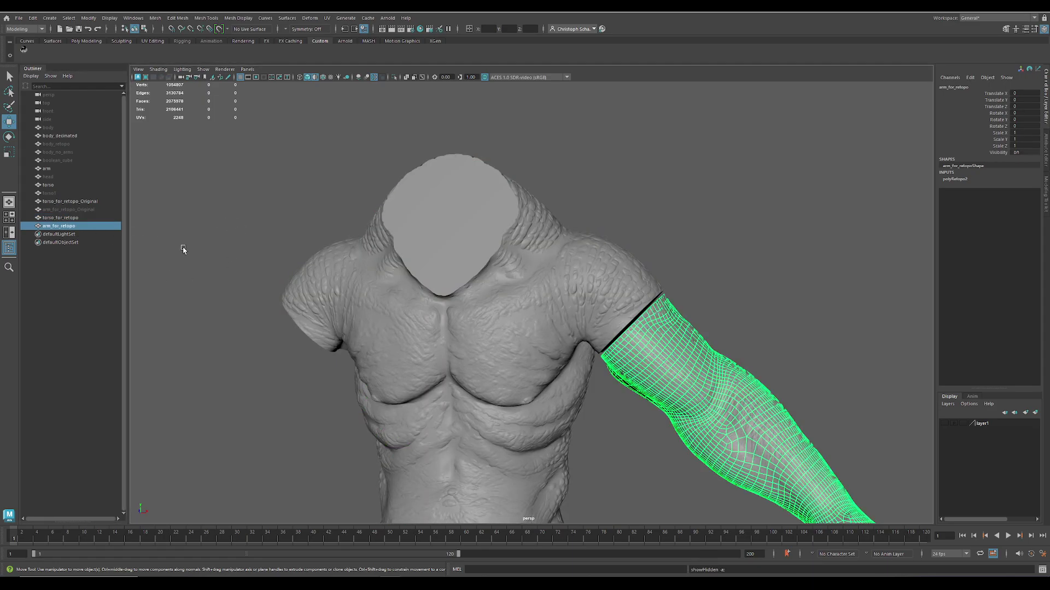
# Delete the torso_for_retopo_Original mesh
pyautogui.click(446, 319)
pyautogui.click(548, 310)
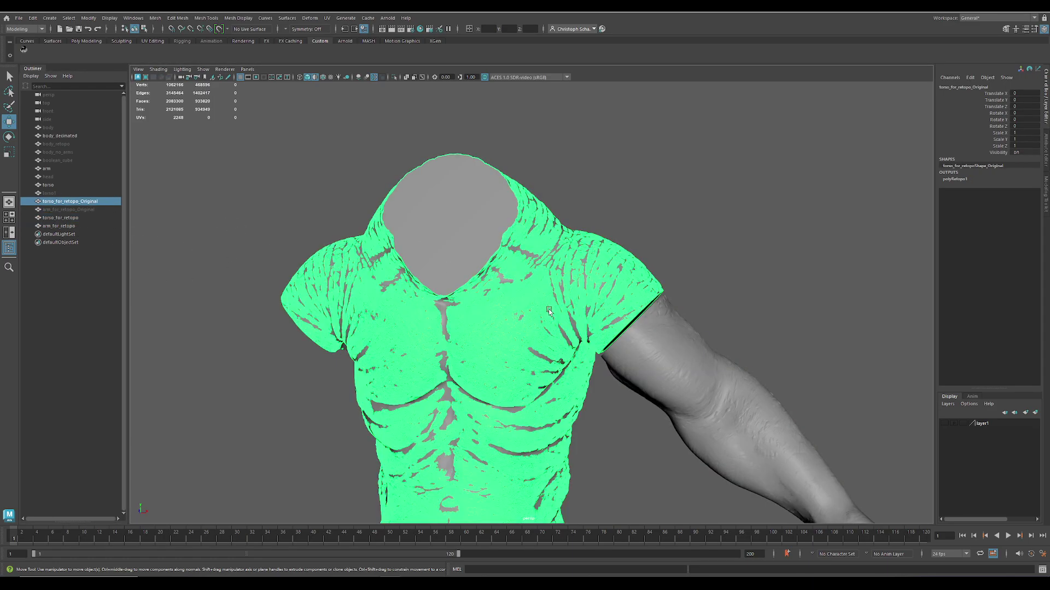
pyautogui.press('Delete')
pyautogui.keyDown('alt'); pyautogui.moveTo(614, 295); pyautogui.dragTo(595, 235, button='middle'); pyautogui.keyUp('alt')
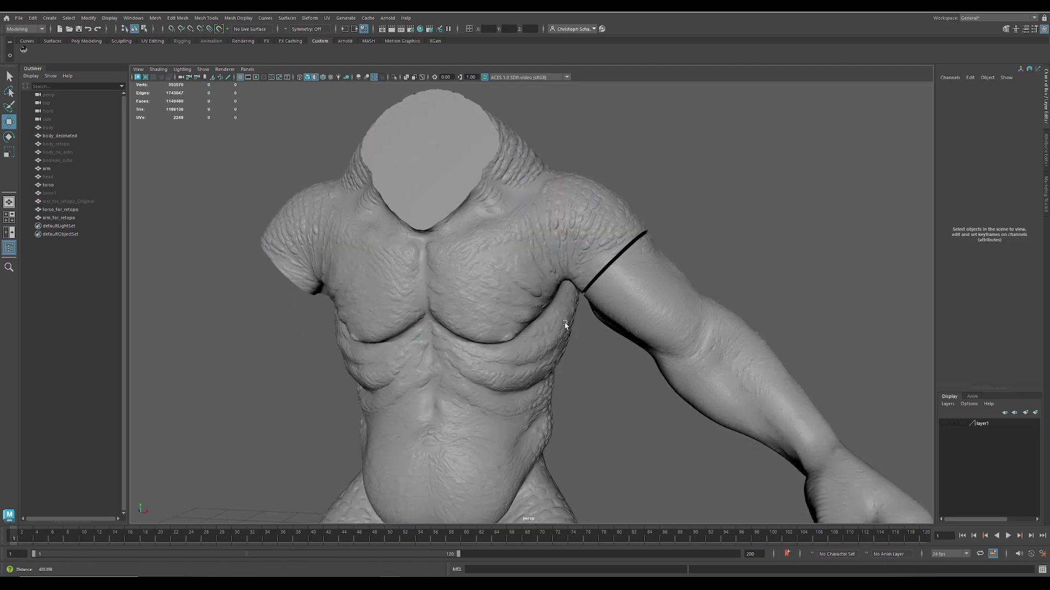
# Hide the detailed torso mesh and select torso_for_retopo to inspect its retopologized wireframe
pyautogui.scroll(5, 550, 310)
pyautogui.keyDown('alt'); pyautogui.moveTo(549, 142); pyautogui.dragTo(553, 332, button='middle'); pyautogui.keyUp('alt')
pyautogui.click(487, 242)
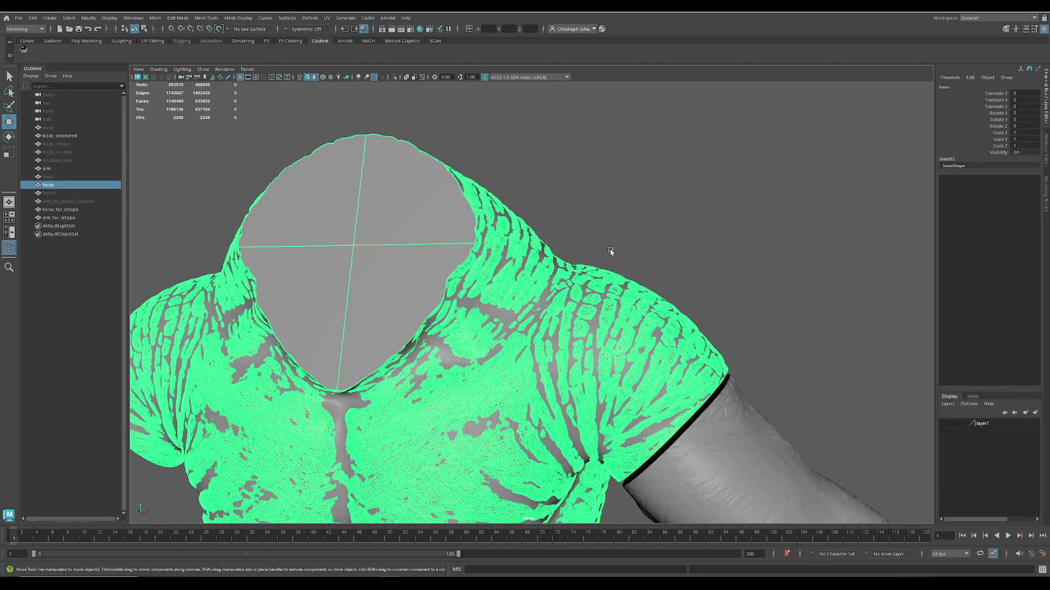
pyautogui.hotkey('ctrl', 'h')
pyautogui.click(738, 362)
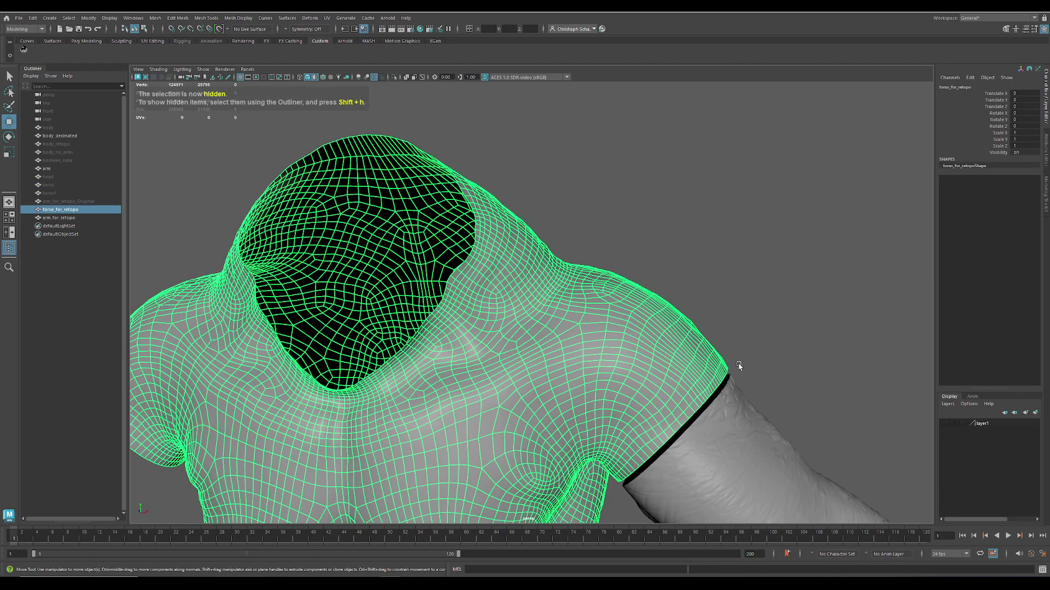
pyautogui.scroll(-5, 735, 364)
pyautogui.keyDown('alt'); pyautogui.moveTo(607, 298); pyautogui.dragTo(740, 349); pyautogui.keyUp('alt')
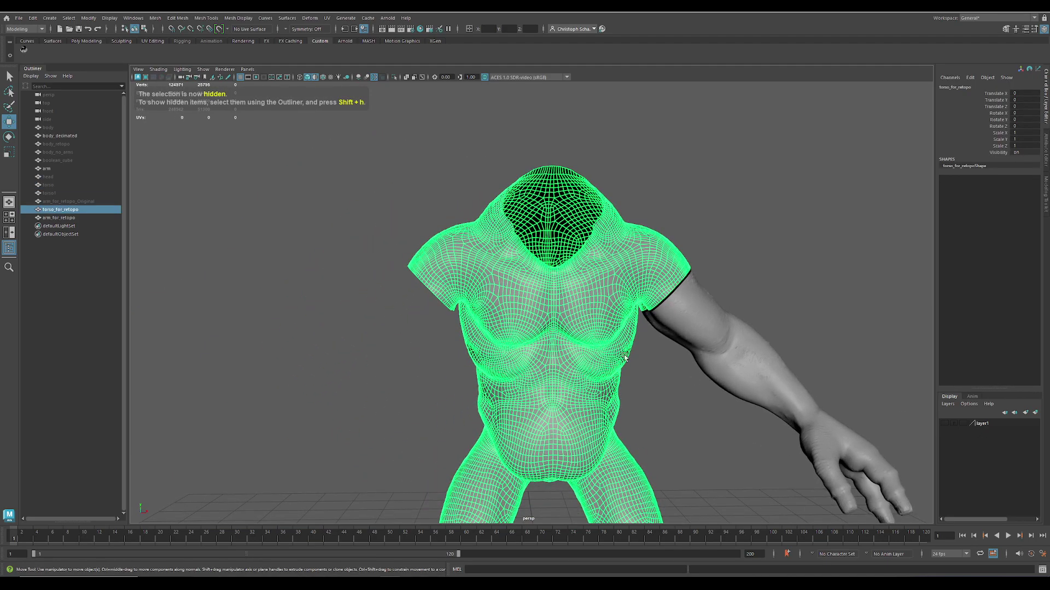
# Unhide the complete body mesh and hide the detailed arm mesh, leaving only the retopologized arm
pyautogui.click(48, 127)
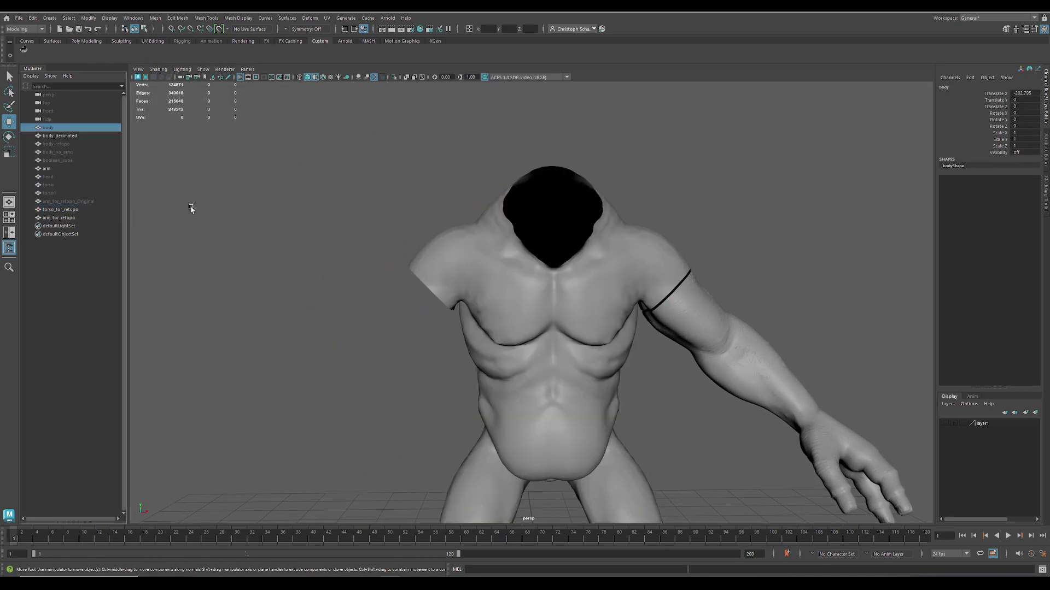
pyautogui.hotkey('shift', 'h')
pyautogui.keyDown('alt'); pyautogui.moveTo(505, 355); pyautogui.dragTo(594, 323, button='middle'); pyautogui.keyUp('alt')
pyautogui.keyDown('alt'); pyautogui.moveTo(594, 323); pyautogui.dragTo(552, 333, button='right'); pyautogui.keyUp('alt')
pyautogui.keyDown('alt'); pyautogui.moveTo(552, 333); pyautogui.dragTo(416, 345, button='middle'); pyautogui.keyUp('alt')
pyautogui.keyDown('alt'); pyautogui.moveTo(415, 345); pyautogui.dragTo(691, 363, button='right'); pyautogui.keyUp('alt')
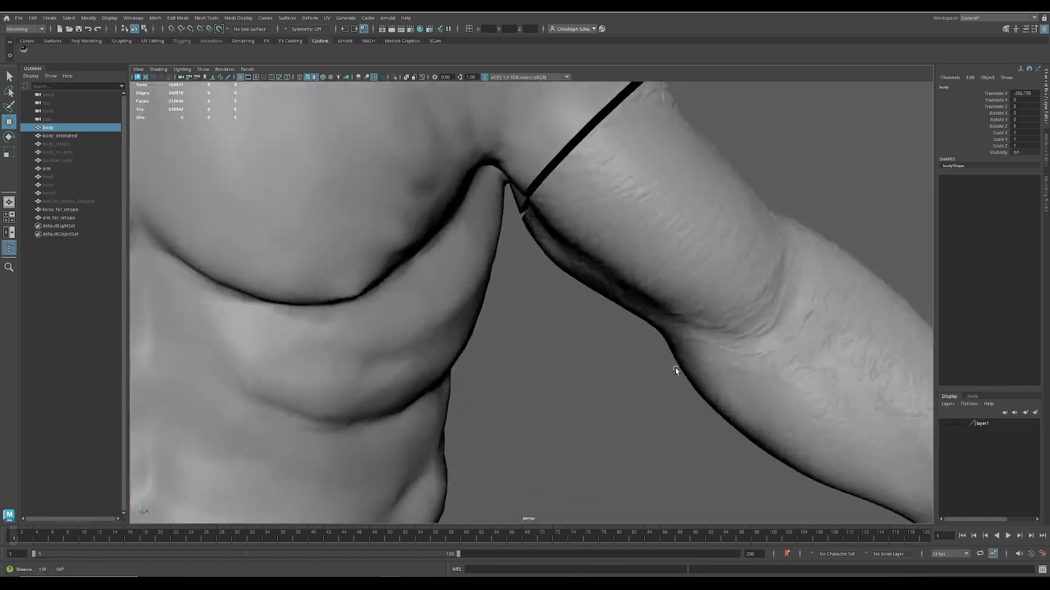
pyautogui.keyDown('alt'); pyautogui.moveTo(691, 363); pyautogui.dragTo(540, 361, button='middle'); pyautogui.keyUp('alt')
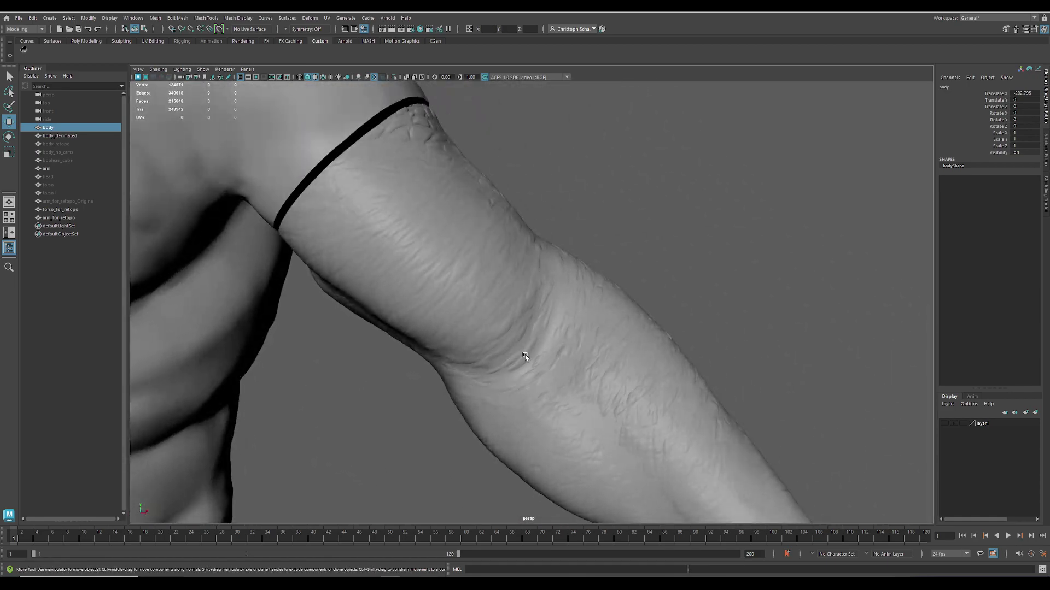
pyautogui.click(525, 357)
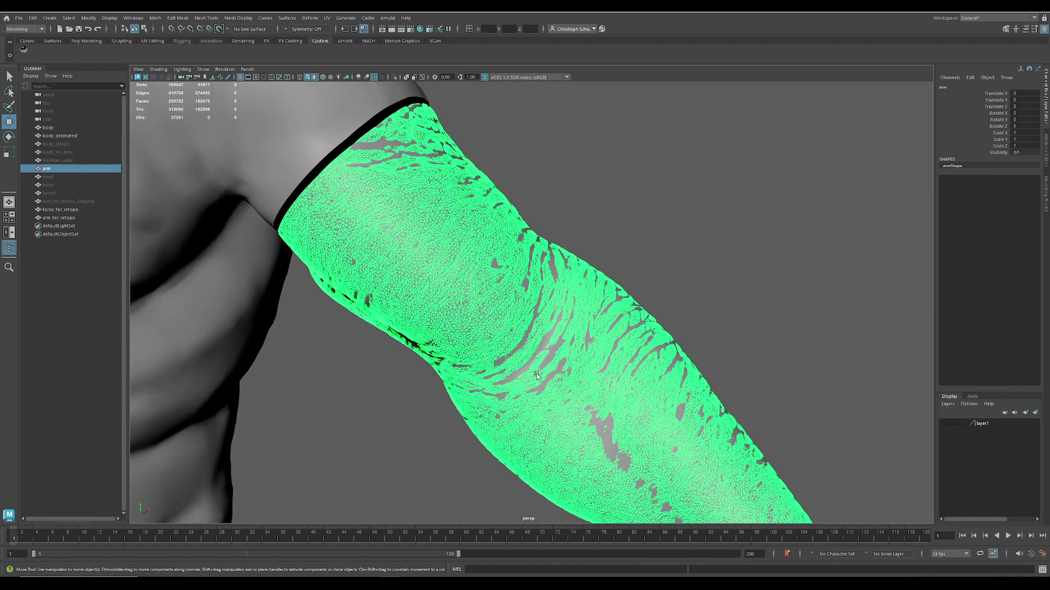
pyautogui.hotkey('ctrl', 'h')
pyautogui.scroll(-10, 492, 328)
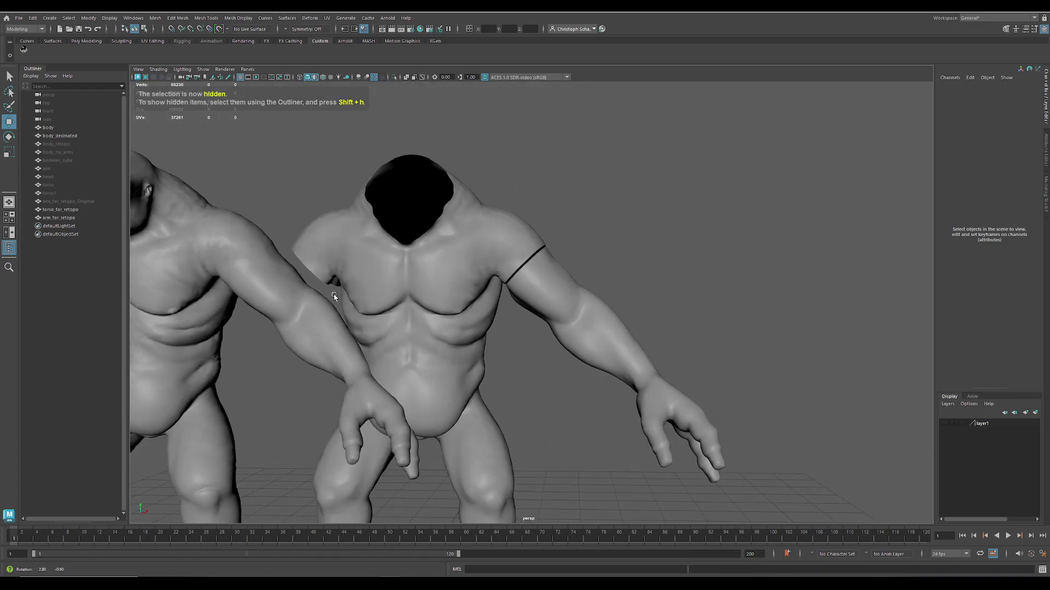
pyautogui.scroll(1, 490, 310)
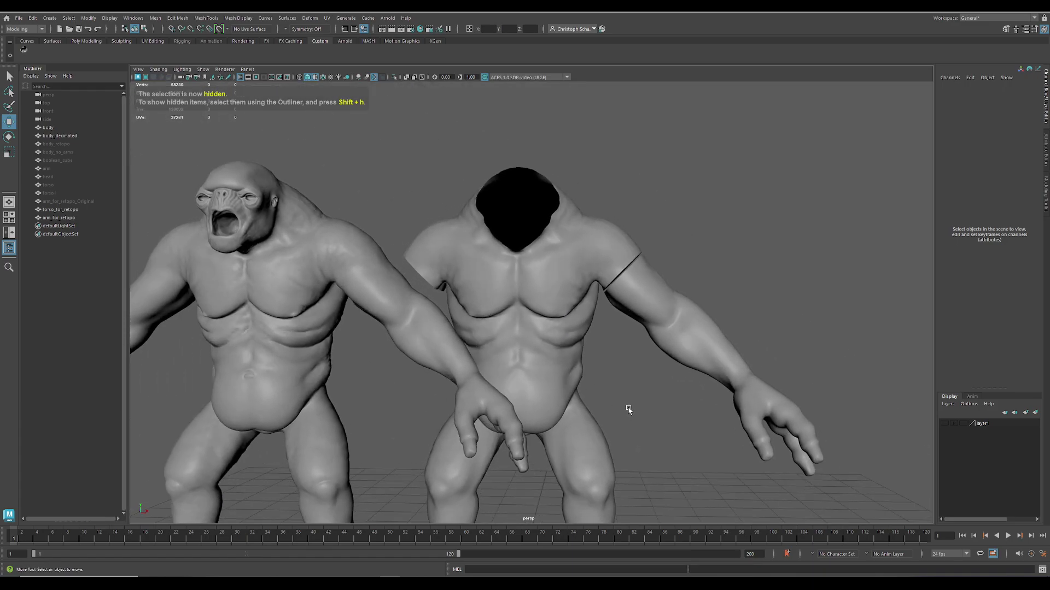
# Display wireframe on shaded for all visible meshes to compare the body with the separate torso and arm
pyautogui.hotkey('alt', '5')
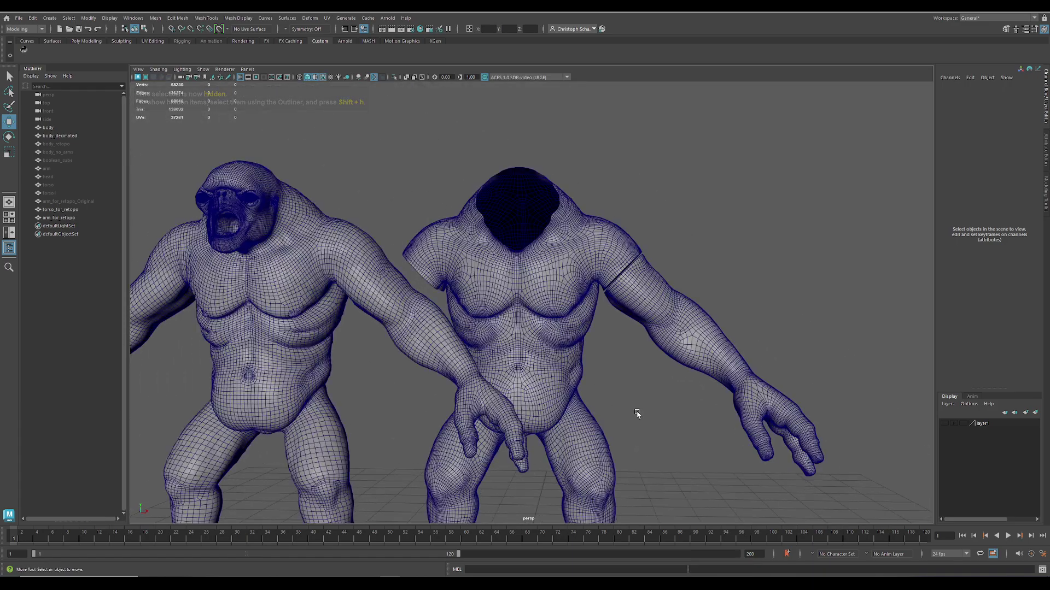
pyautogui.keyDown('alt'); pyautogui.moveTo(614, 373); pyautogui.dragTo(668, 383, button='middle'); pyautogui.keyUp('alt')
pyautogui.keyDown('alt'); pyautogui.moveTo(668, 382); pyautogui.dragTo(660, 381); pyautogui.keyUp('alt')
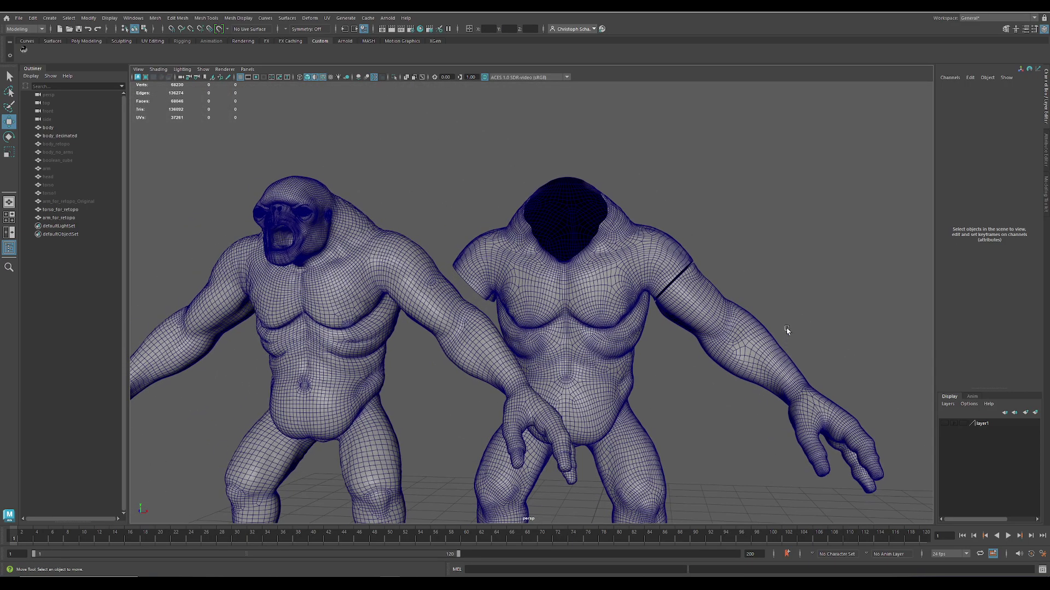
pyautogui.keyDown('alt'); pyautogui.moveTo(728, 379); pyautogui.dragTo(561, 340); pyautogui.keyUp('alt')
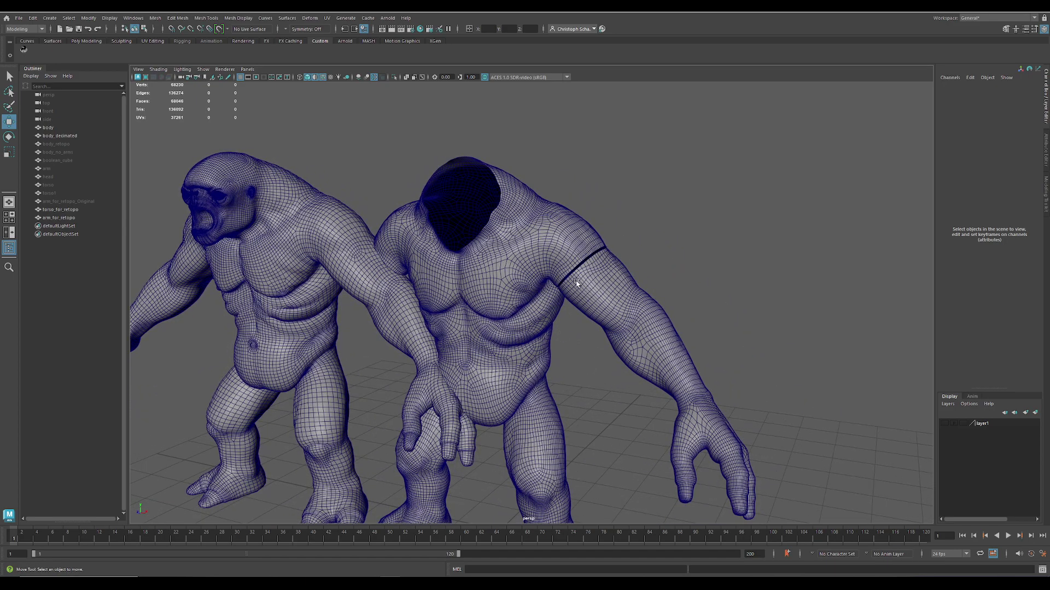
# Select the face loop along the shoulder cut of arm_for_retopo to inspect it, and return to object mode with nothing selected
pyautogui.keyDown('alt'); pyautogui.moveTo(577, 283); pyautogui.dragTo(499, 327, button='middle'); pyautogui.keyUp('alt')
pyautogui.keyDown('alt'); pyautogui.moveTo(498, 327); pyautogui.dragTo(799, 452, button='right'); pyautogui.keyUp('alt')
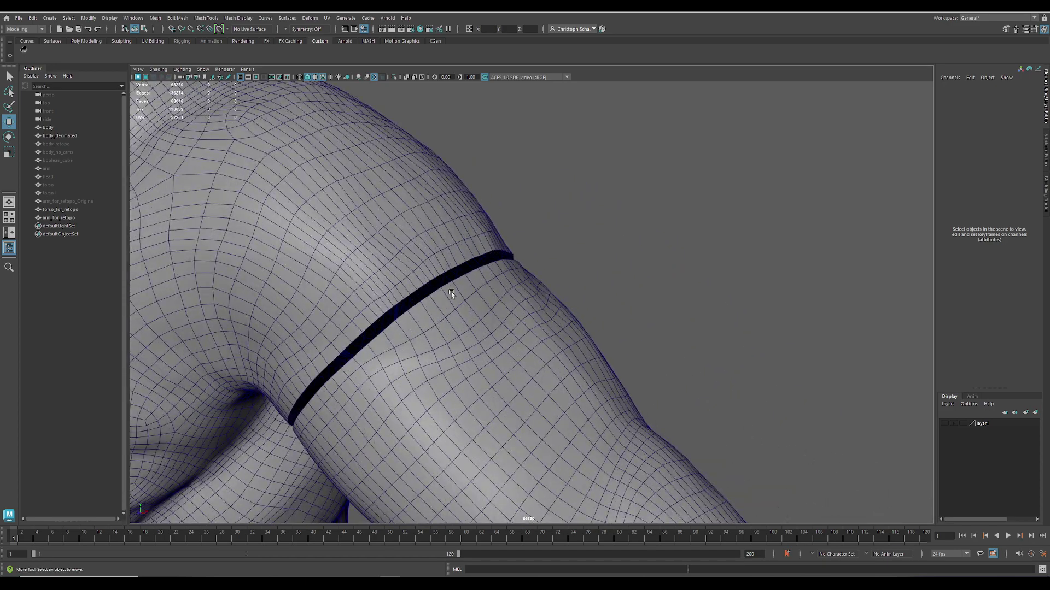
pyautogui.moveTo(400, 328); pyautogui.dragTo(350, 350, button='right')
pyautogui.click(408, 329)
pyautogui.keyDown('shift'); pyautogui.doubleClick(400, 342); pyautogui.keyUp('shift')
pyautogui.keyDown('alt'); pyautogui.moveTo(350, 350); pyautogui.dragTo(436, 387); pyautogui.keyUp('alt')
pyautogui.keyDown('alt'); pyautogui.moveTo(436, 386); pyautogui.dragTo(405, 363, button='right'); pyautogui.keyUp('alt')
pyautogui.keyDown('alt'); pyautogui.moveTo(470, 352); pyautogui.dragTo(547, 352, button='middle'); pyautogui.keyUp('alt')
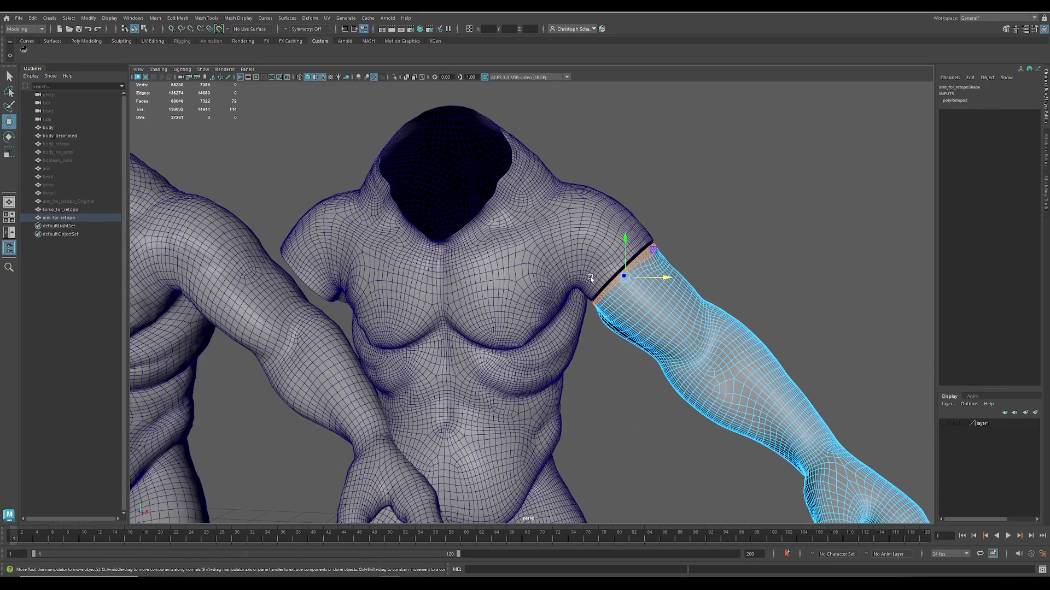
pyautogui.moveTo(577, 246); pyautogui.dragTo(623, 234, button='right')
pyautogui.click(677, 215)
# Examine the topology around the retopologized torso's neck opening and compare it with the complete body's head and neck
pyautogui.keyDown('alt'); pyautogui.moveTo(472, 329); pyautogui.dragTo(591, 291, button='middle'); pyautogui.keyUp('alt')
pyautogui.keyDown('alt'); pyautogui.moveTo(592, 291); pyautogui.dragTo(524, 295, button='right'); pyautogui.keyUp('alt')
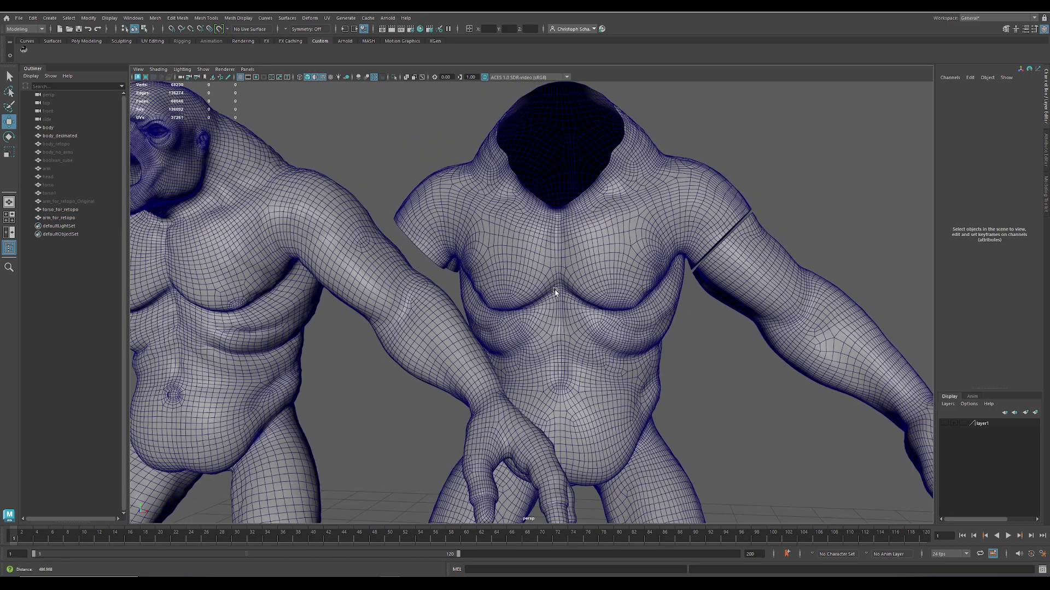
pyautogui.keyDown('alt'); pyautogui.moveTo(524, 295); pyautogui.dragTo(464, 311); pyautogui.keyUp('alt')
pyautogui.keyDown('alt'); pyautogui.moveTo(464, 311); pyautogui.dragTo(598, 349, button='right'); pyautogui.keyUp('alt')
pyautogui.keyDown('alt'); pyautogui.moveTo(599, 348); pyautogui.dragTo(578, 310); pyautogui.keyUp('alt')
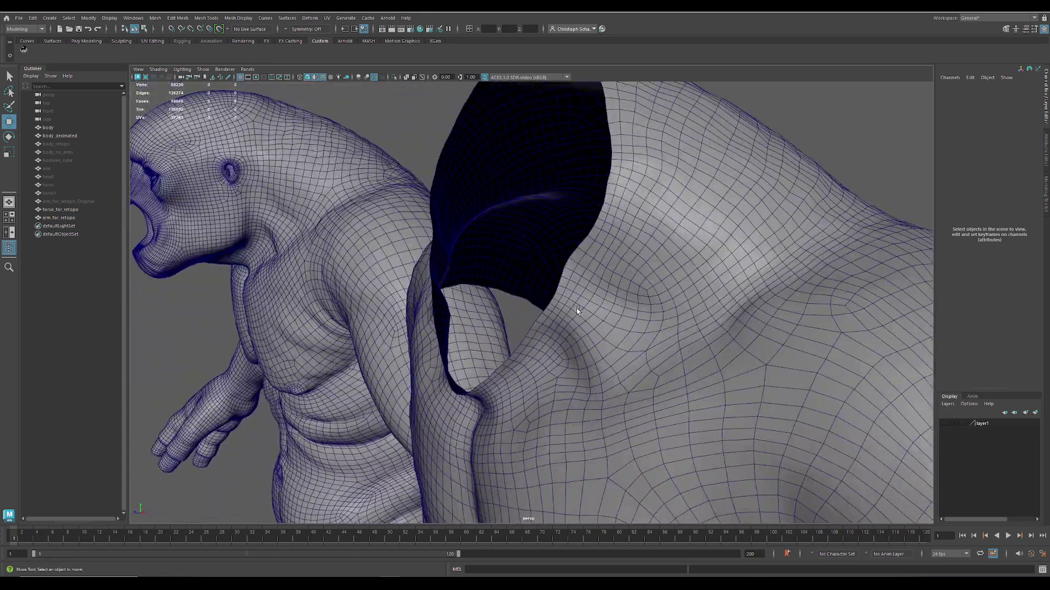
pyautogui.scroll(-6, 489, 394)
pyautogui.keyDown('alt'); pyautogui.moveTo(489, 394); pyautogui.dragTo(632, 260); pyautogui.keyUp('alt')
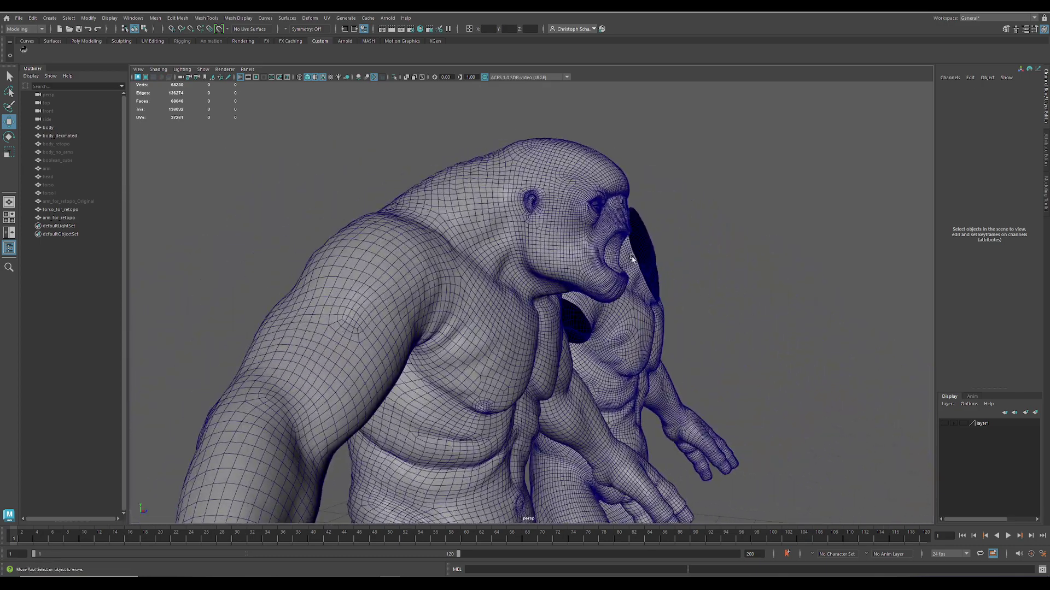
pyautogui.keyDown('alt'); pyautogui.moveTo(700, 284); pyautogui.dragTo(466, 309); pyautogui.keyUp('alt')
pyautogui.keyDown('alt'); pyautogui.moveTo(324, 301); pyautogui.dragTo(298, 209); pyautogui.keyUp('alt')
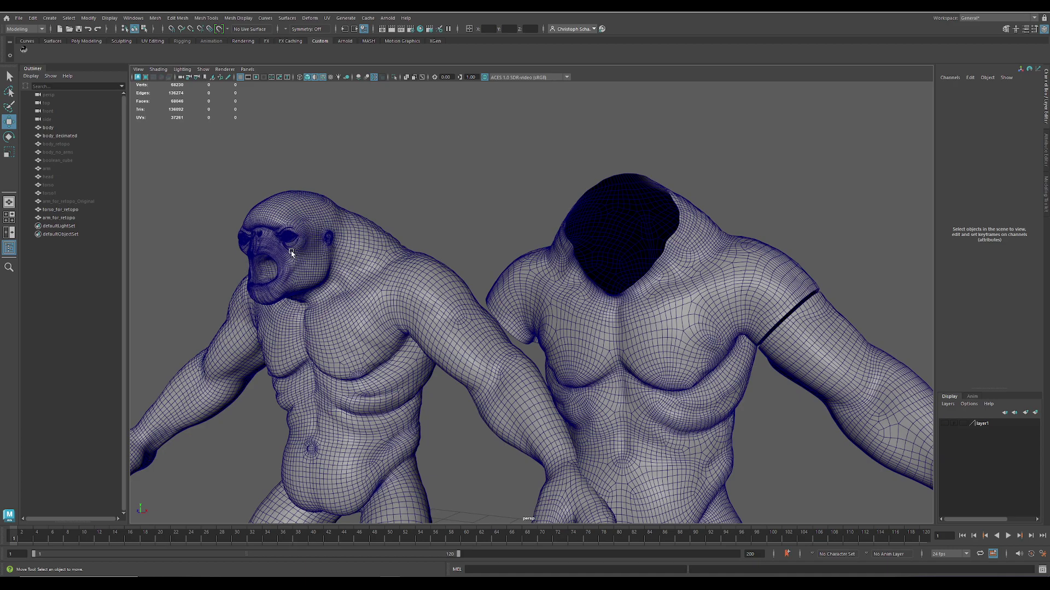
pyautogui.scroll(-6, 719, 215)
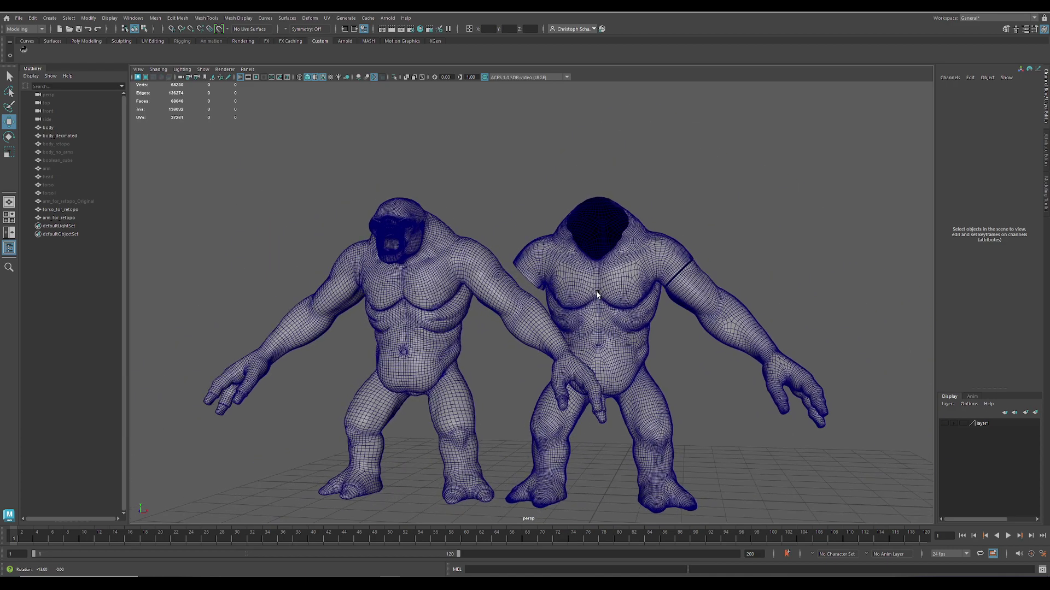
# Compare the edge flow of the complete body and the separate retopologized parts from the back and the front
pyautogui.keyDown('alt'); pyautogui.moveTo(707, 416); pyautogui.dragTo(445, 231); pyautogui.keyUp('alt')
pyautogui.scroll(4, 482, 201)
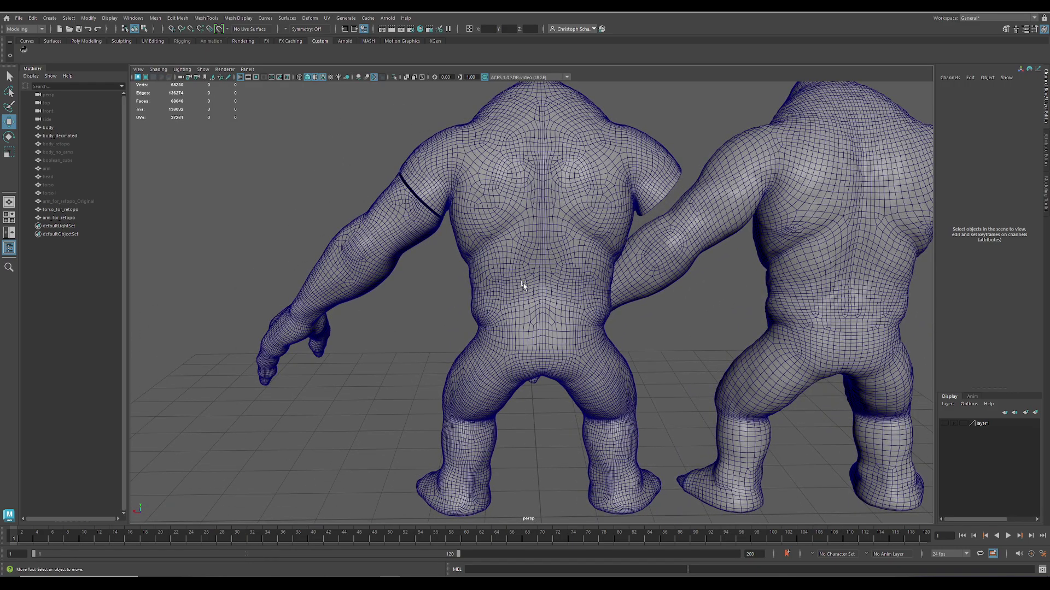
pyautogui.keyDown('alt'); pyautogui.moveTo(549, 296); pyautogui.dragTo(479, 294, button='middle'); pyautogui.keyUp('alt')
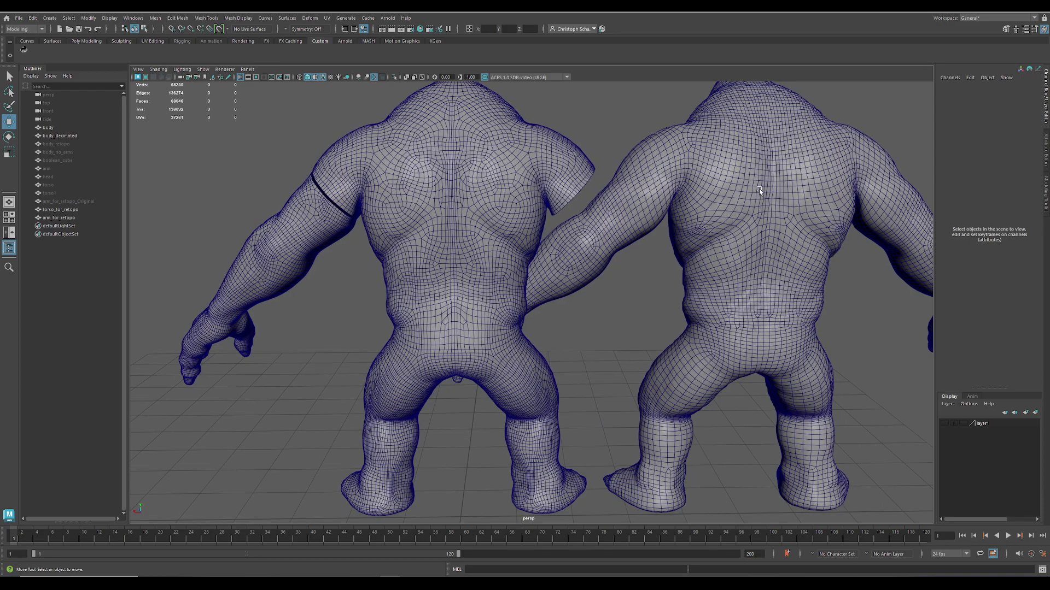
pyautogui.keyDown('alt'); pyautogui.moveTo(477, 281); pyautogui.dragTo(623, 281); pyautogui.keyUp('alt')
pyautogui.scroll(-3, 652, 323)
pyautogui.keyDown('alt'); pyautogui.moveTo(625, 389); pyautogui.dragTo(716, 343); pyautogui.keyUp('alt')
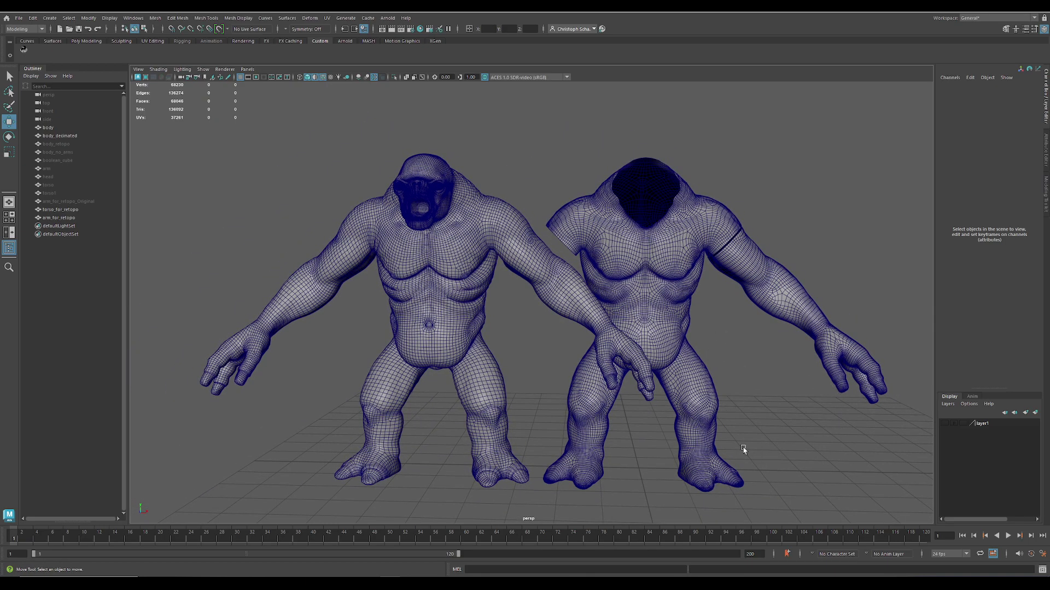
pyautogui.keyDown('alt'); pyautogui.moveTo(781, 400); pyautogui.dragTo(630, 255); pyautogui.keyUp('alt')
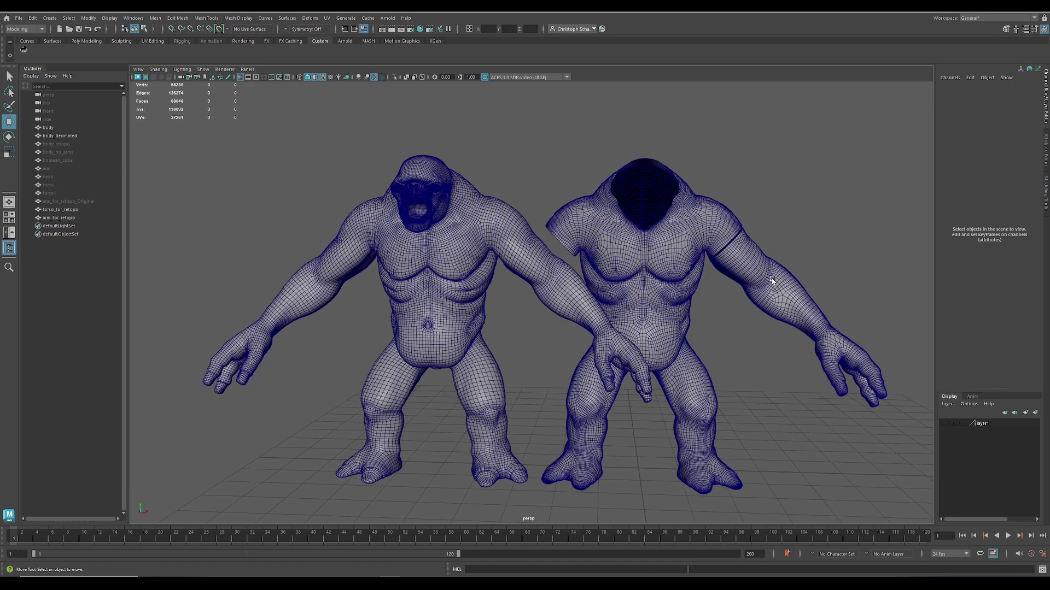
pyautogui.keyDown('alt'); pyautogui.moveTo(743, 332); pyautogui.dragTo(705, 344); pyautogui.keyUp('alt')
pyautogui.keyDown('alt'); pyautogui.moveTo(705, 344); pyautogui.dragTo(733, 388, button='right'); pyautogui.keyUp('alt')
pyautogui.scroll(2, 733, 389)
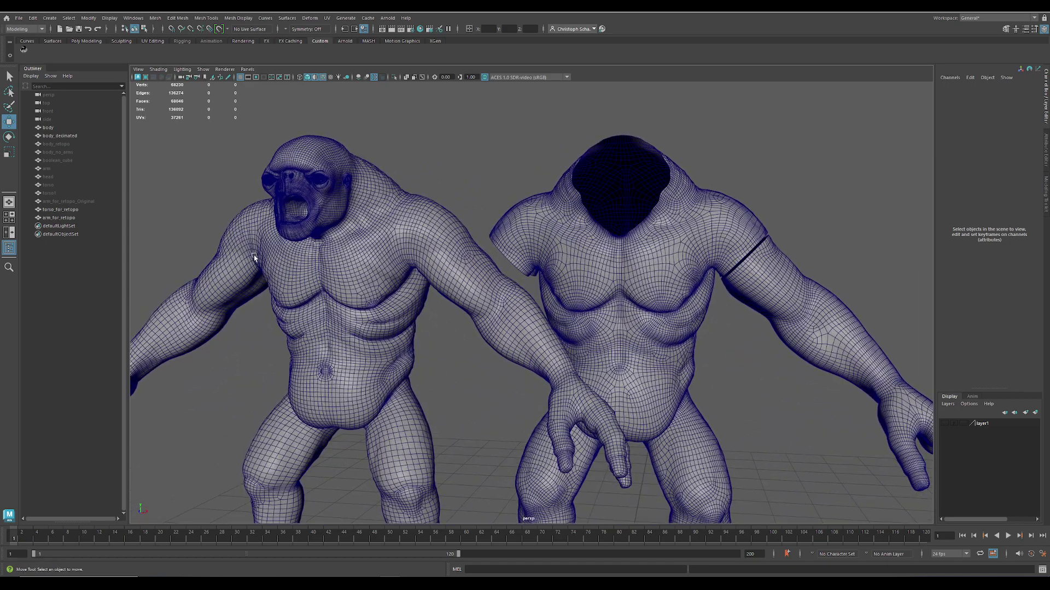
# Select arm_for_retopo and then torso_for_retopo in turn, and frame all visible meshes
pyautogui.click(761, 261)
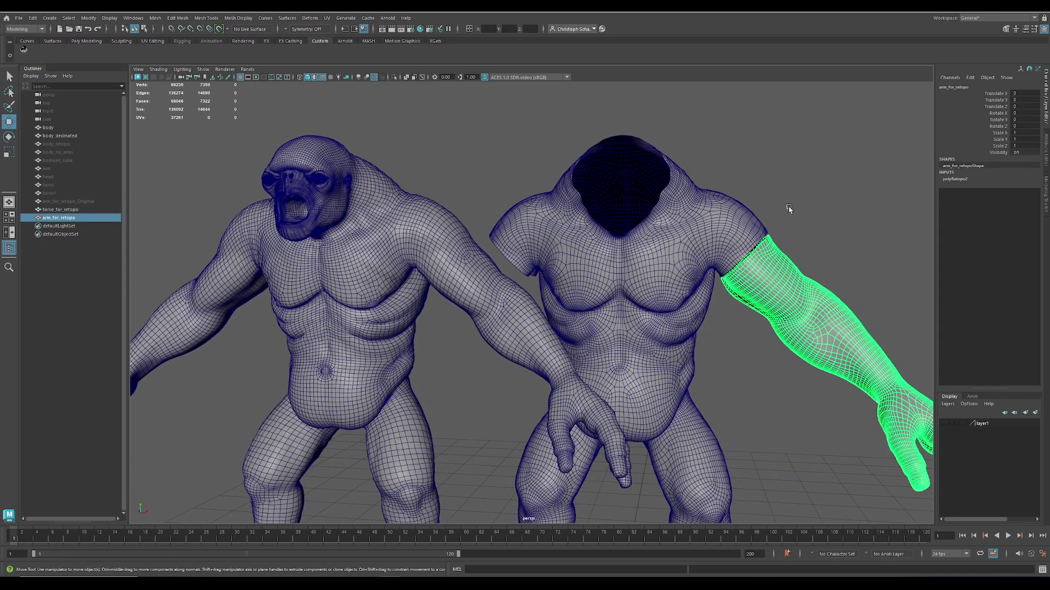
pyautogui.click(733, 230)
pyautogui.press('a')
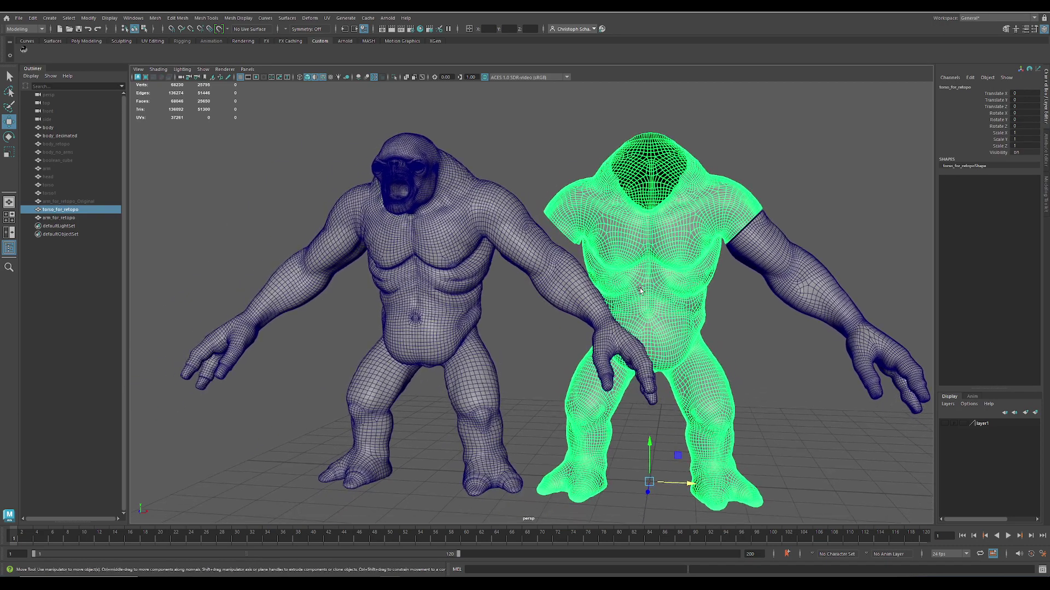